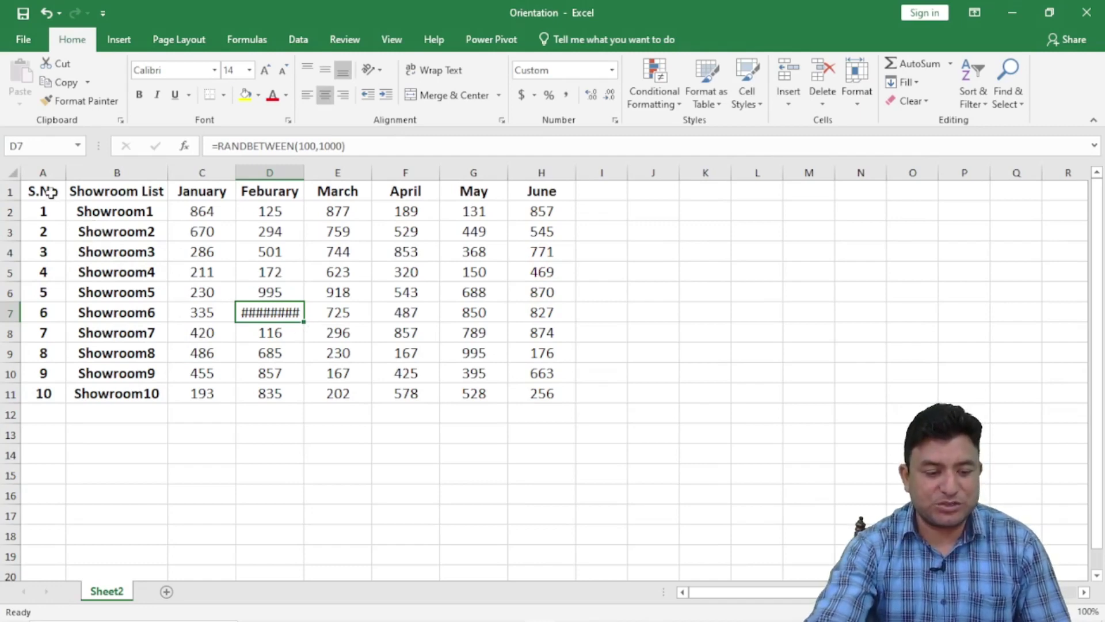
- Select header cells A1 through H1 of the showroom sales table
left_click_drag(50, 192, 537, 193)
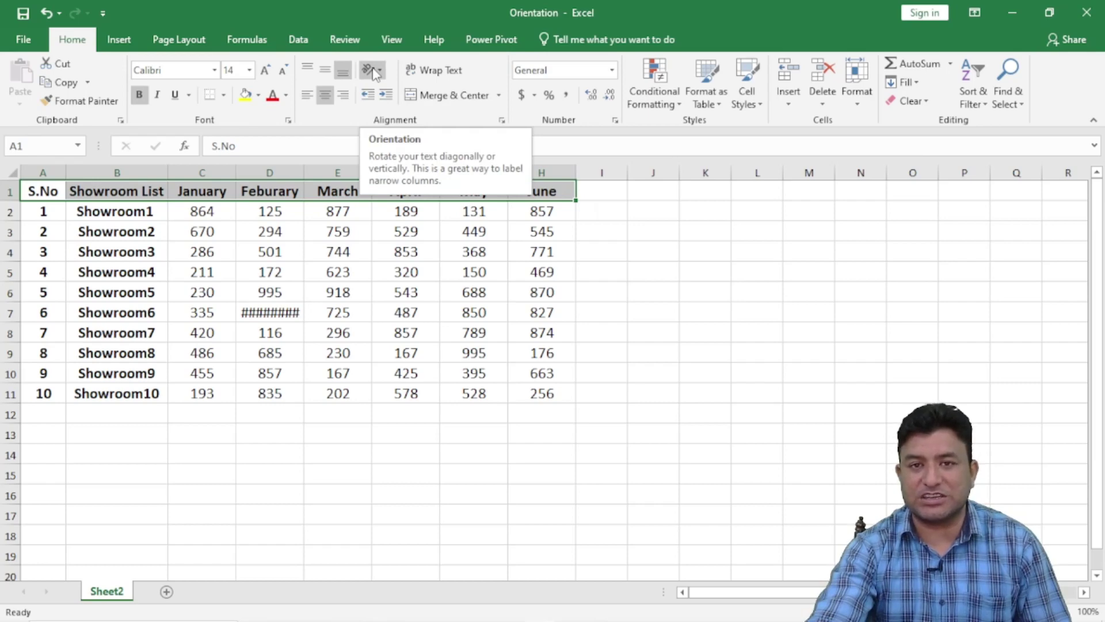
left_click(375, 73)
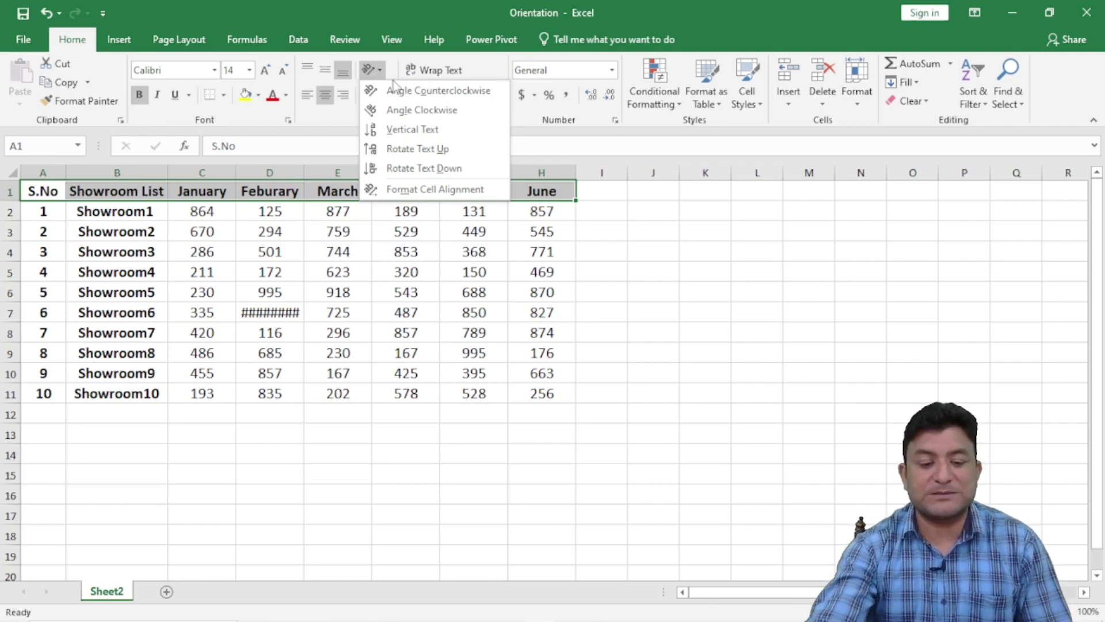
left_click(438, 90)
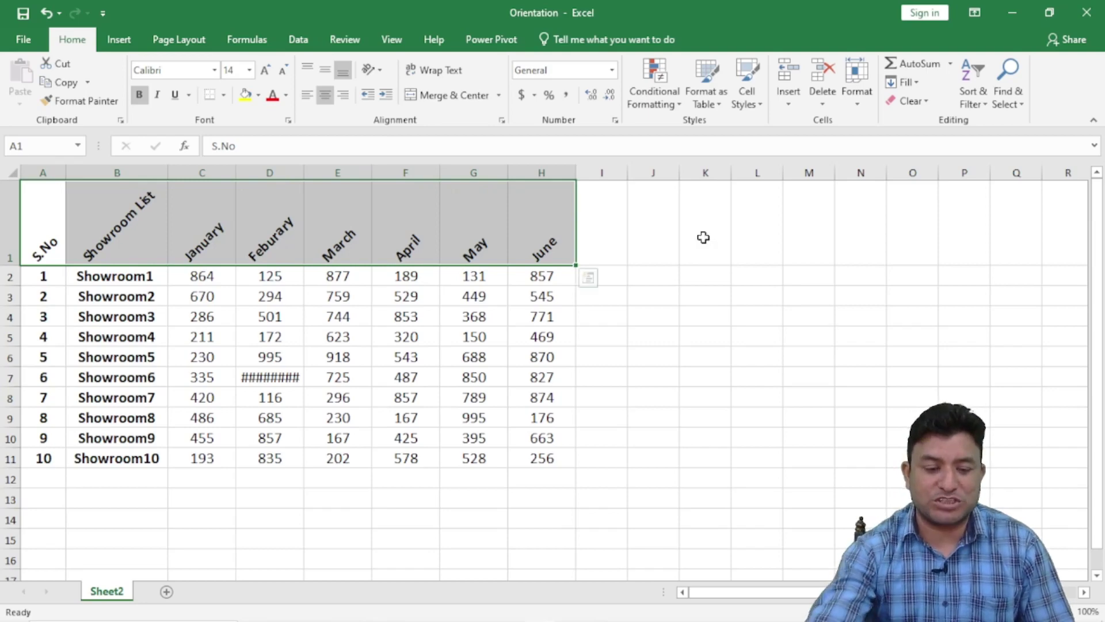
left_click(378, 78)
left_click(405, 93)
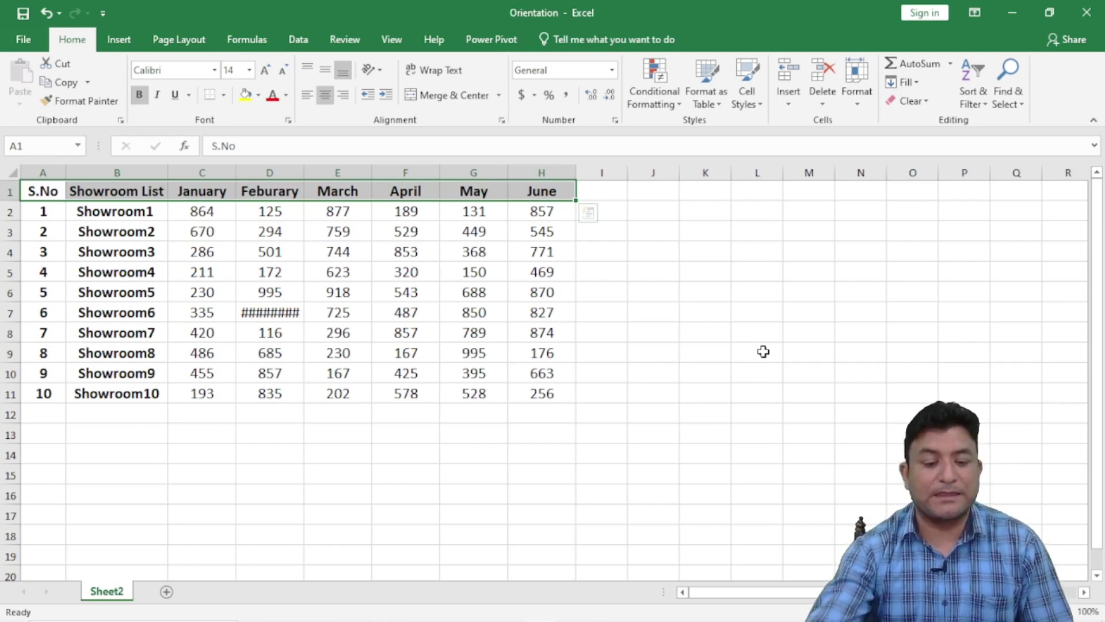
- Try Angle Clockwise on the headers, then remove it so they stay horizontal
left_click(371, 69)
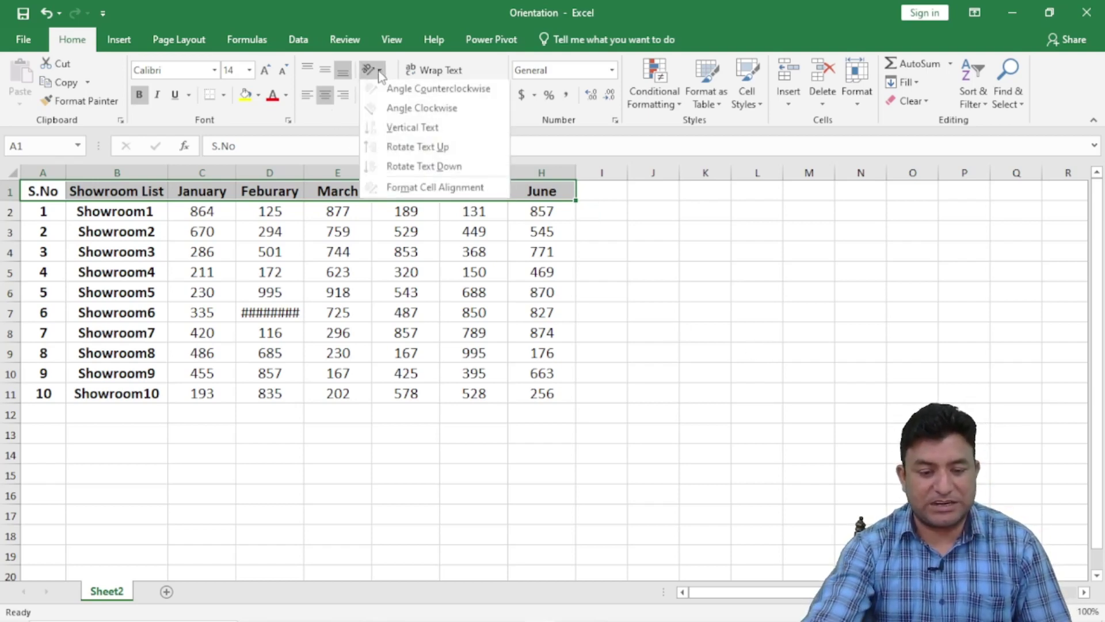
left_click(401, 111)
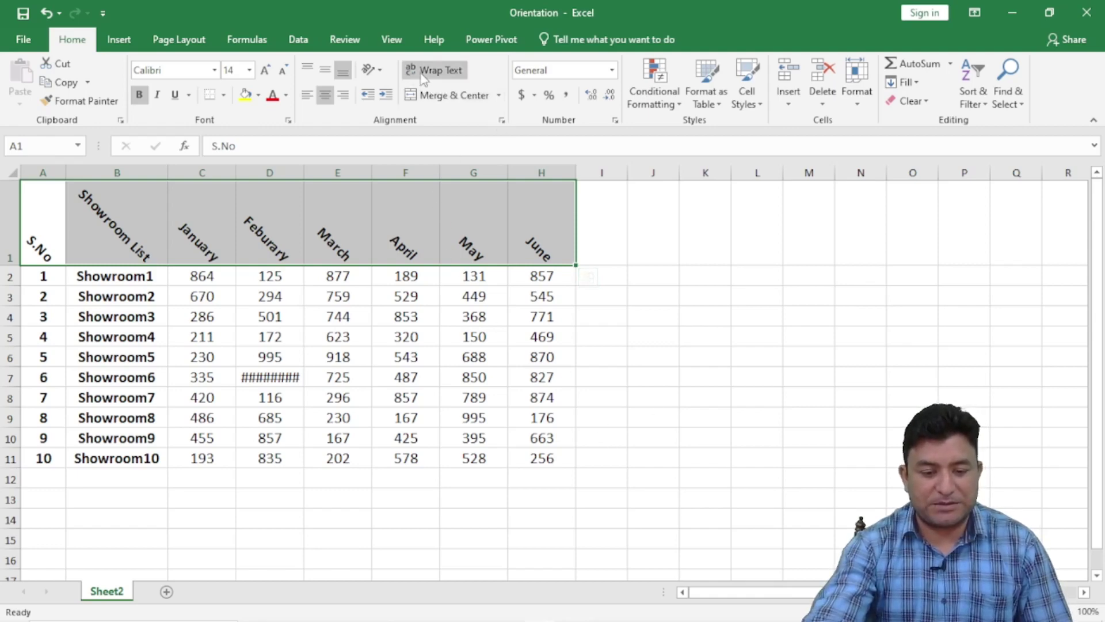
left_click(372, 69)
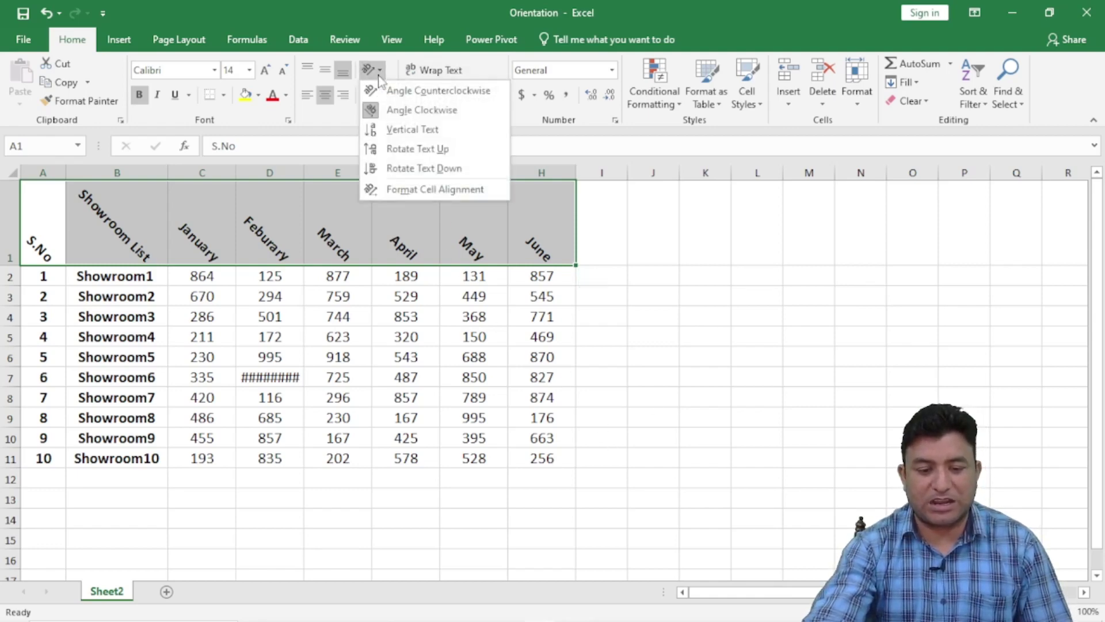
left_click(404, 110)
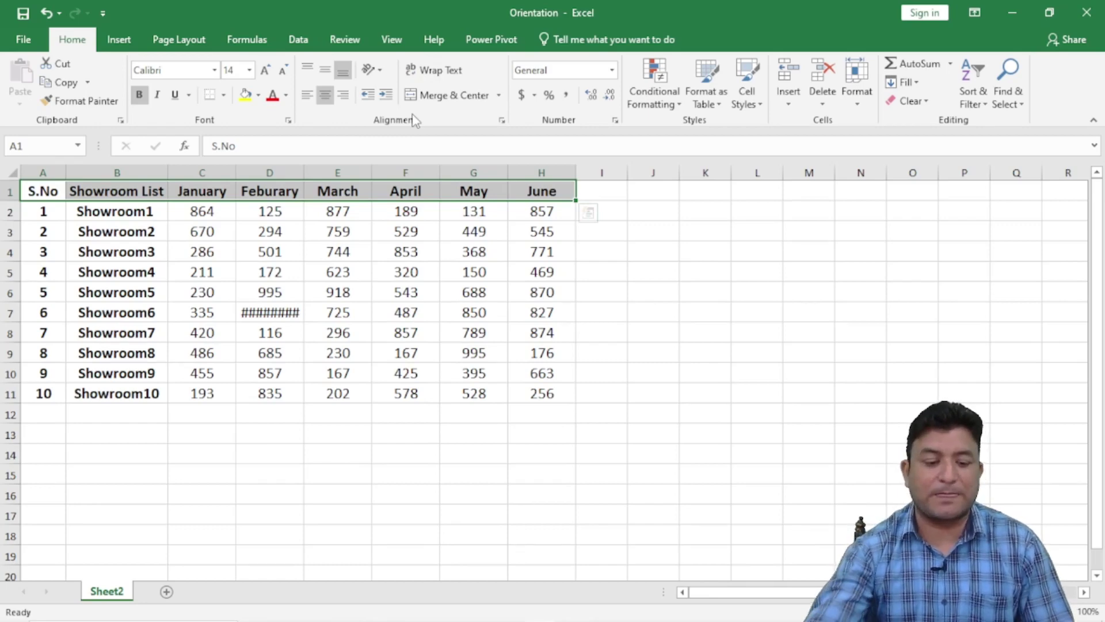
left_click(378, 71)
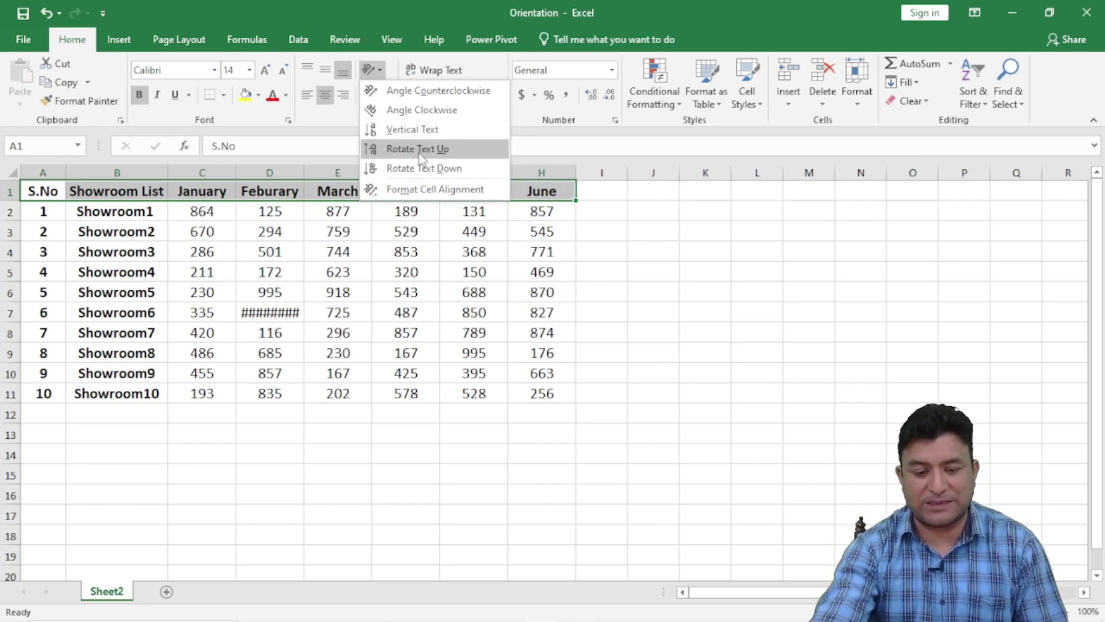
- Try Rotate Text Up on the header row, then toggle it back off
left_click(419, 149)
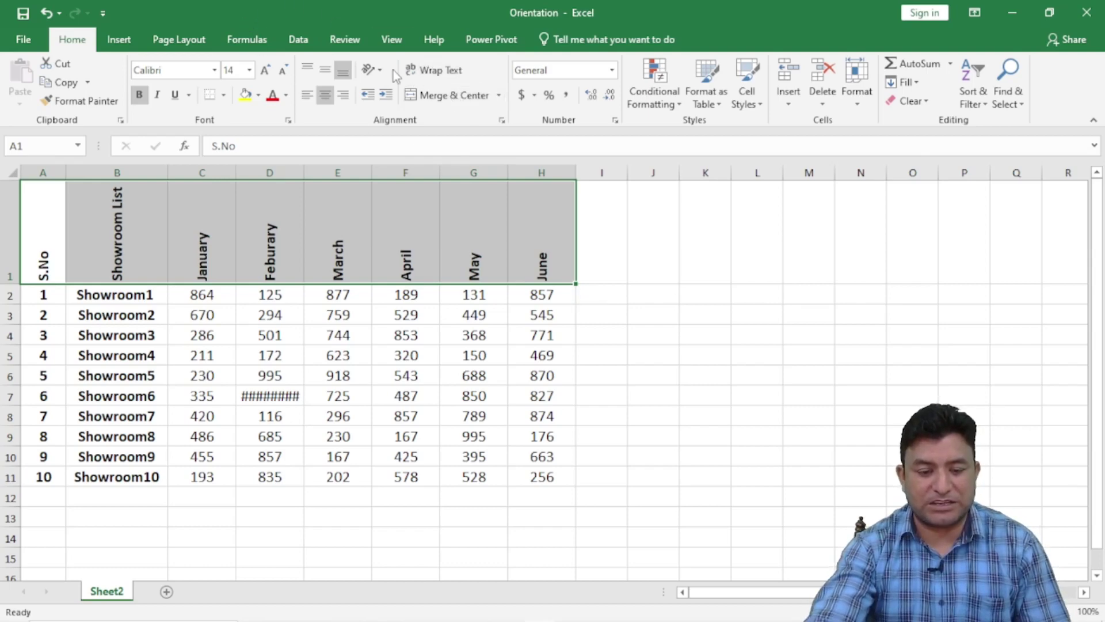
left_click(375, 69)
left_click(417, 148)
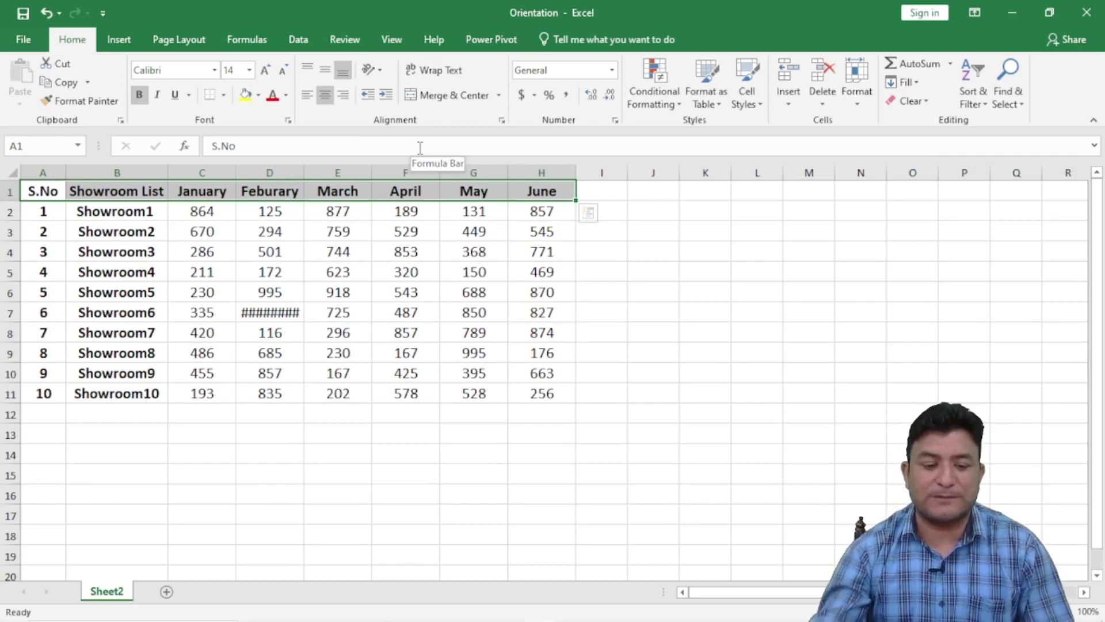
- Apply Rotate Text Down so the header labels run vertically
left_click(380, 71)
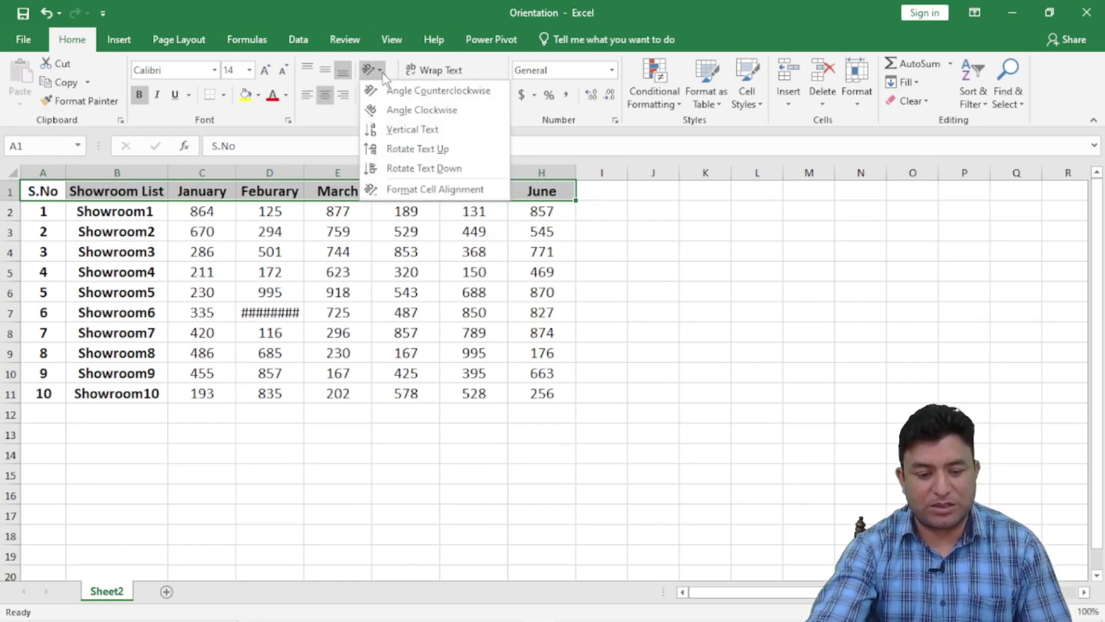
left_click(437, 167)
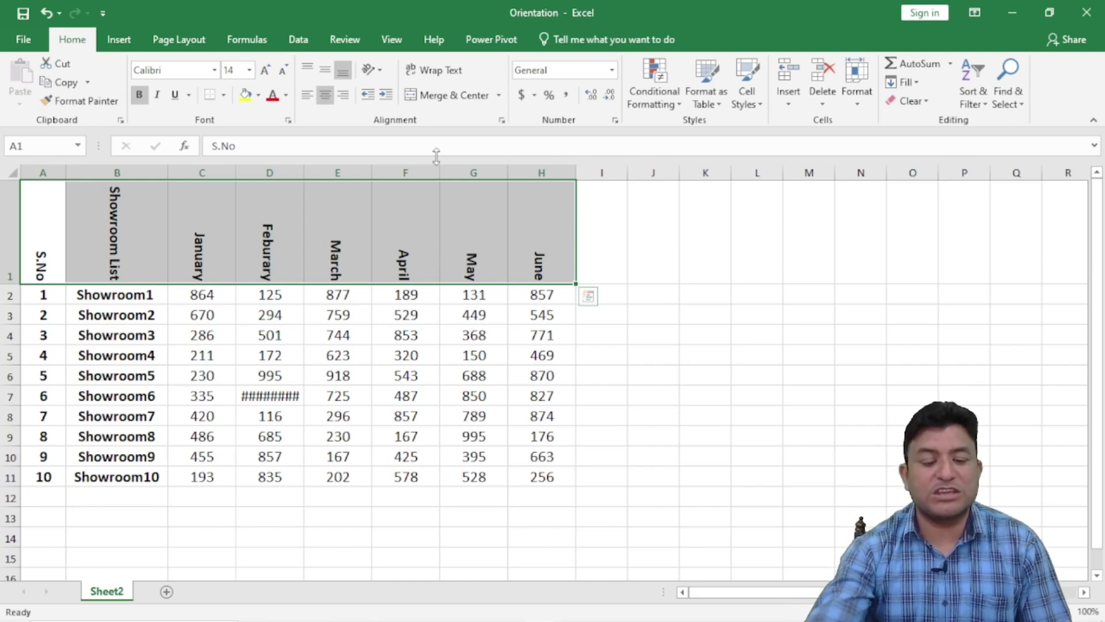
left_click(378, 72)
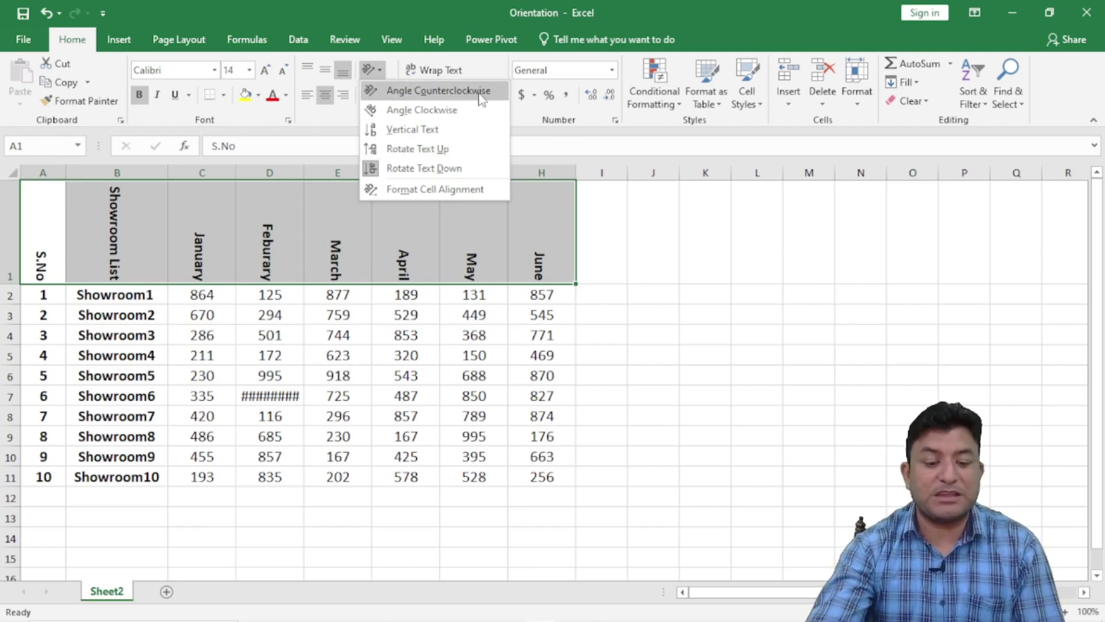
- Remove Rotate Text Down and angle the header text counterclockwise
left_click(409, 162)
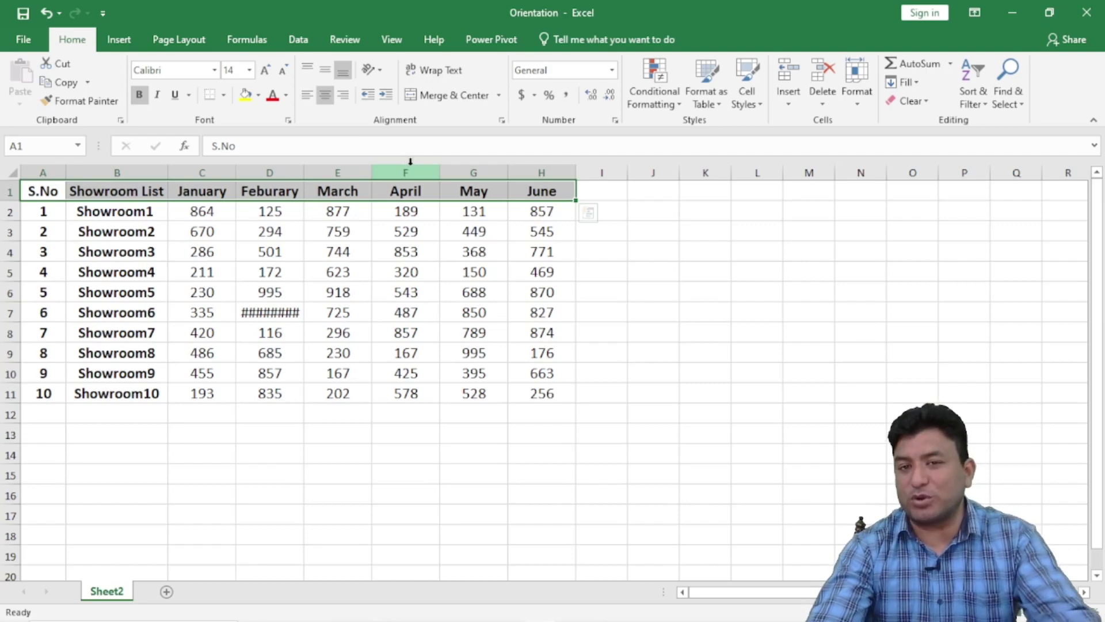
left_click(371, 70)
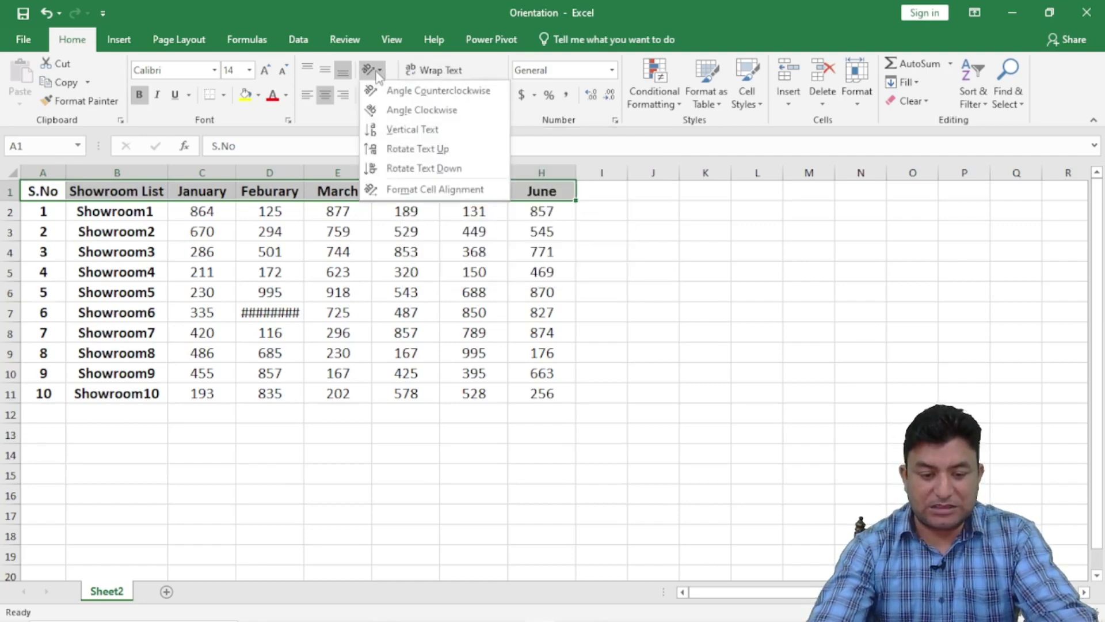
left_click(407, 93)
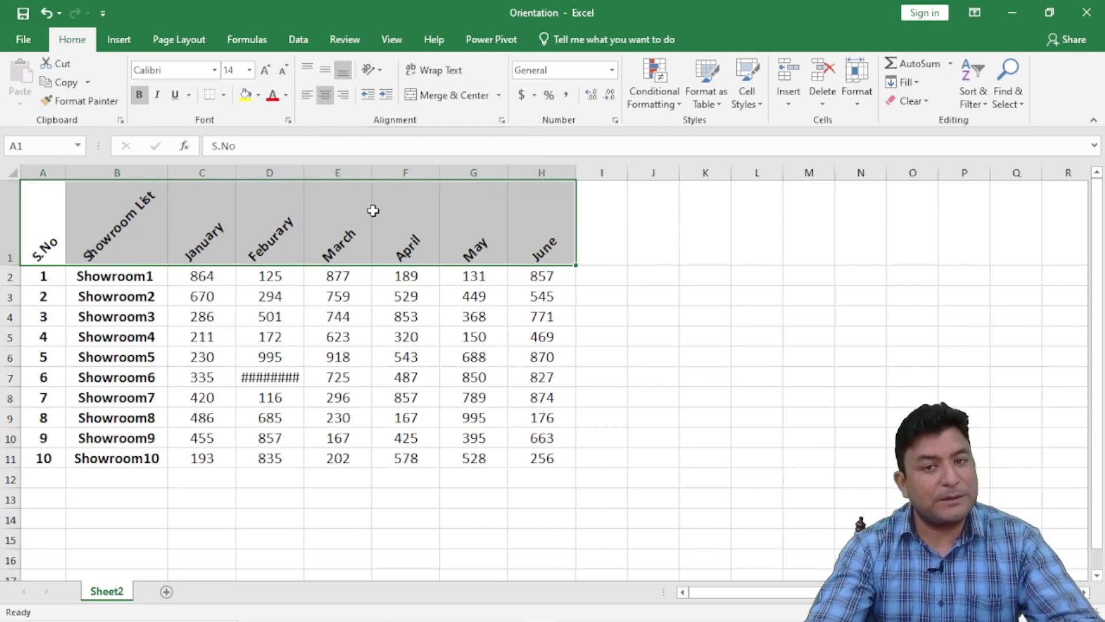
- Confirm the 45° angle in Format Cells Alignment, then return headers to horizontal
left_click(502, 121)
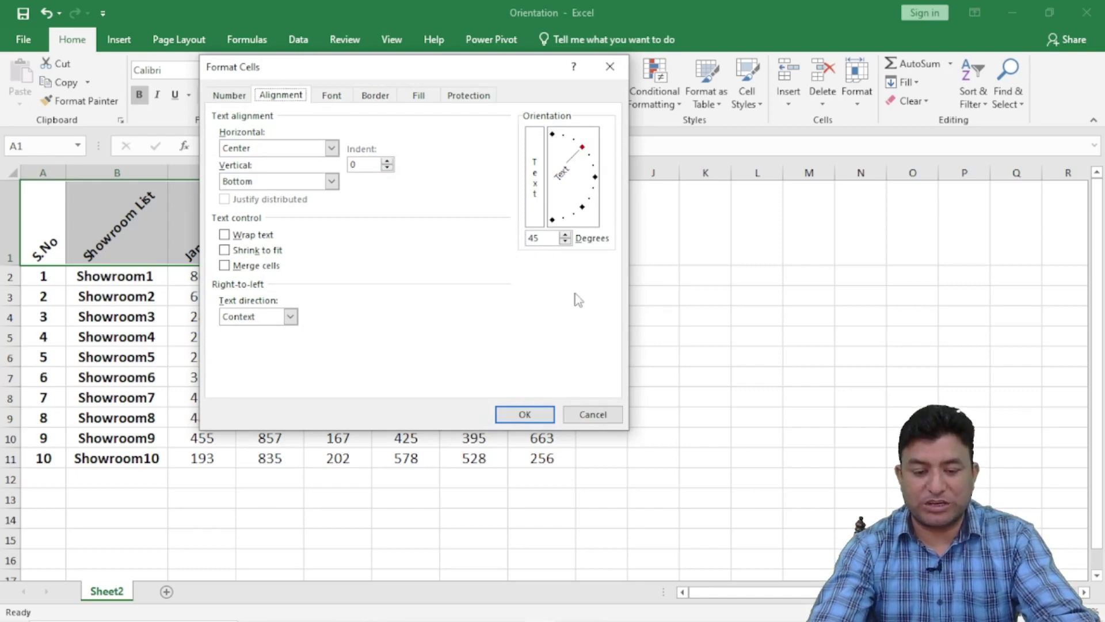
left_click(540, 417)
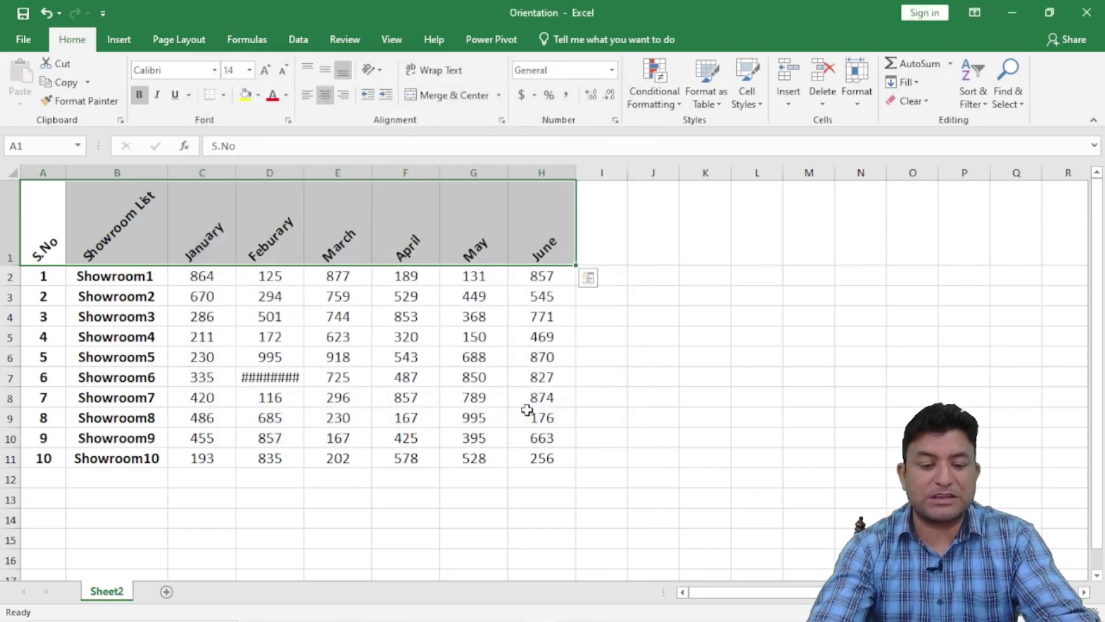
left_click(372, 70)
left_click(397, 91)
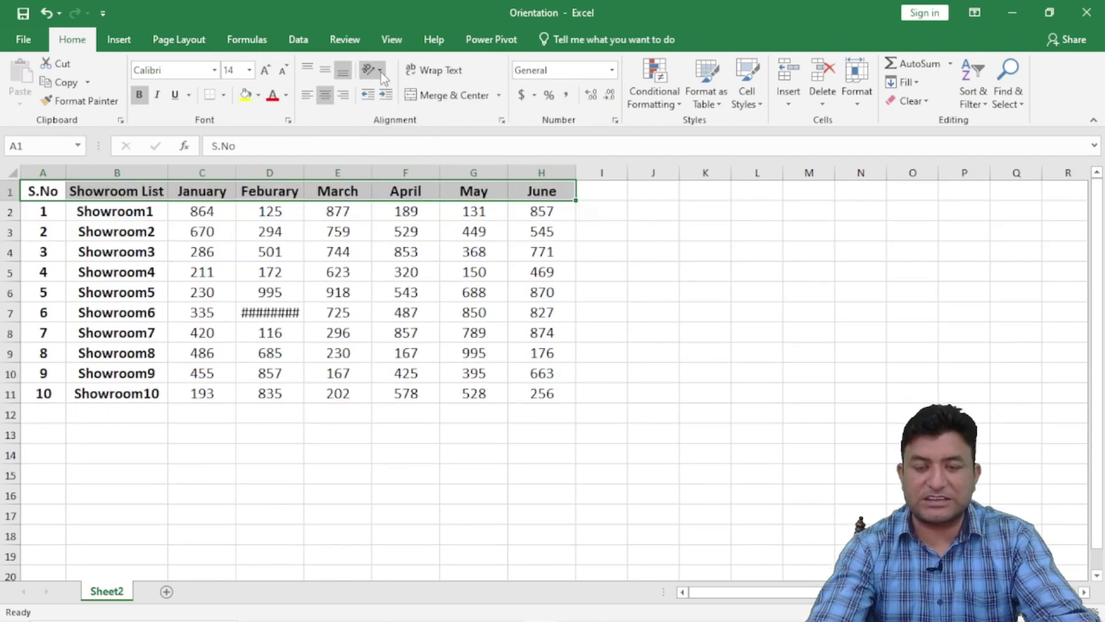
- Angle headers clockwise, confirm -45° in Format Cells, then remove the angle
left_click(381, 73)
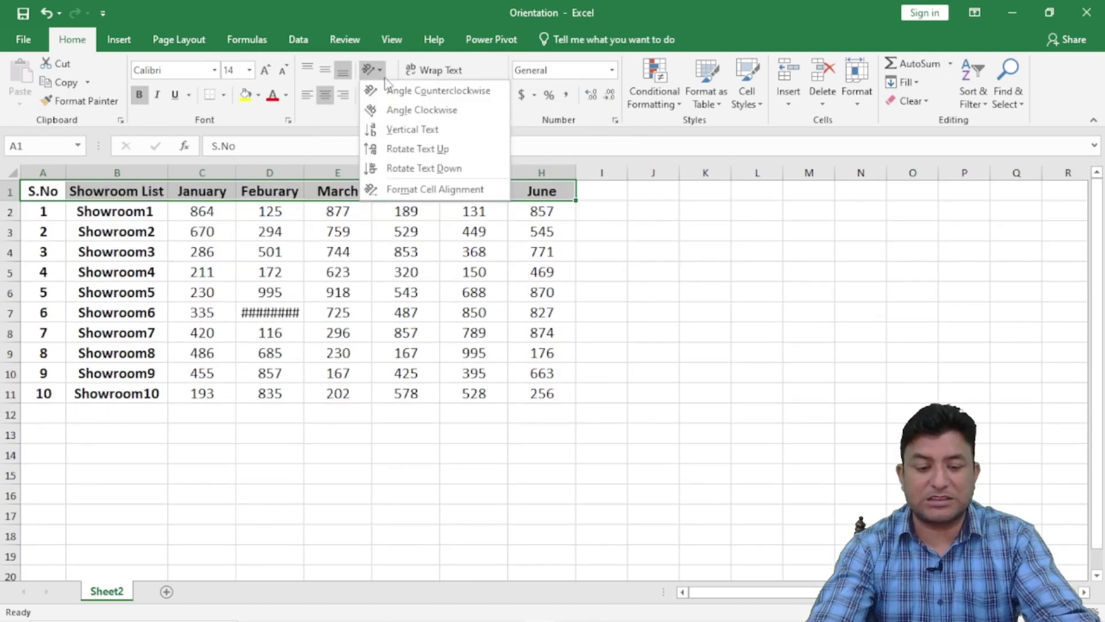
left_click(413, 111)
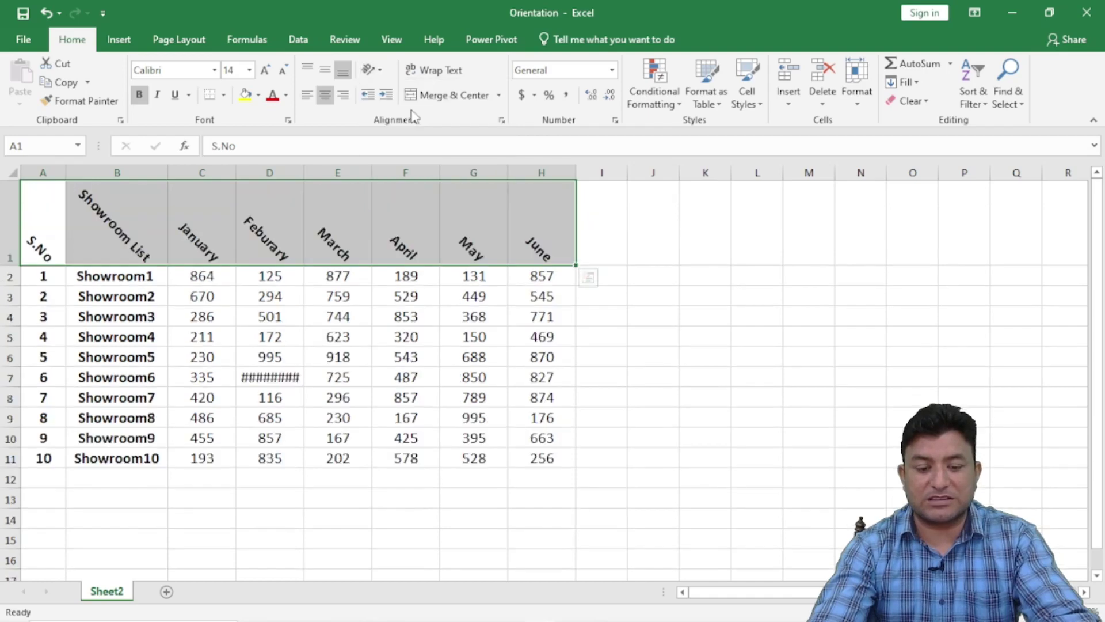
left_click(502, 120)
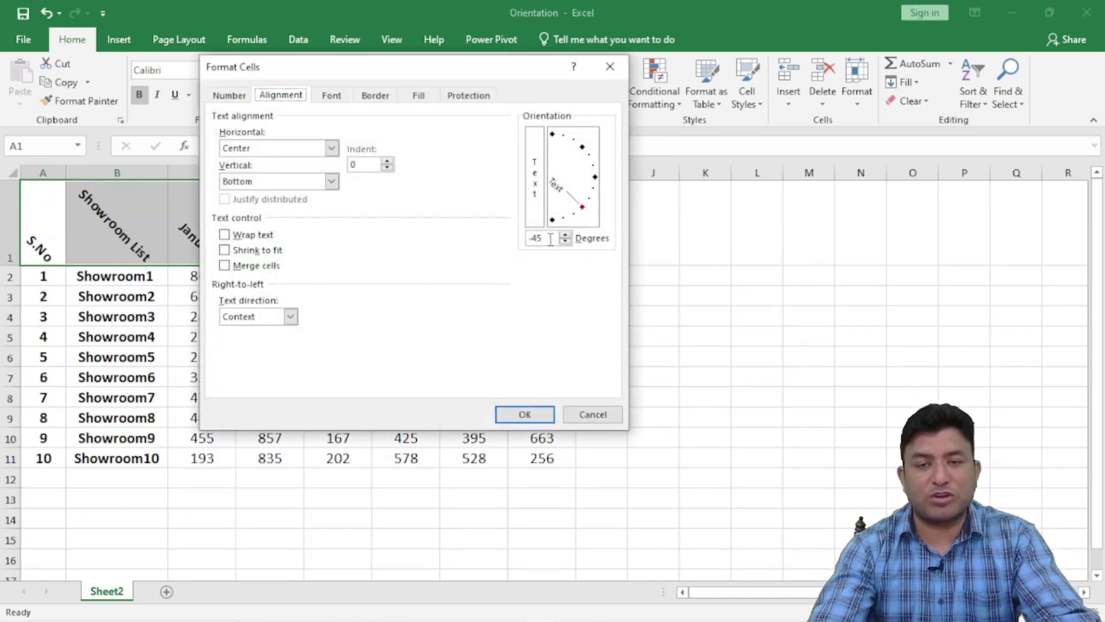
left_click(525, 414)
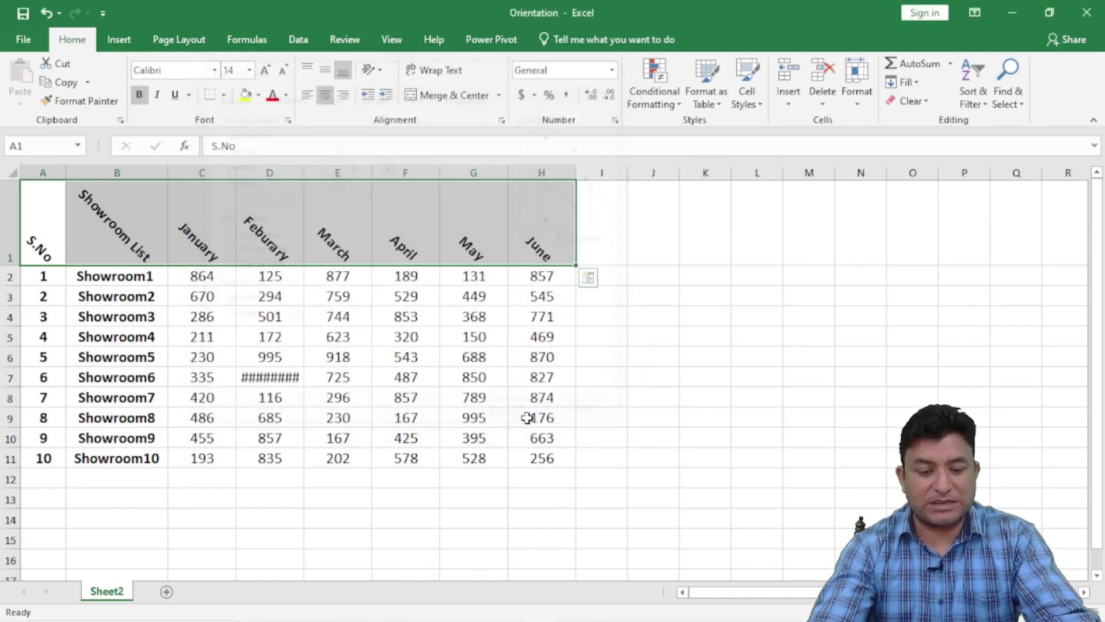
left_click(371, 69)
left_click(414, 109)
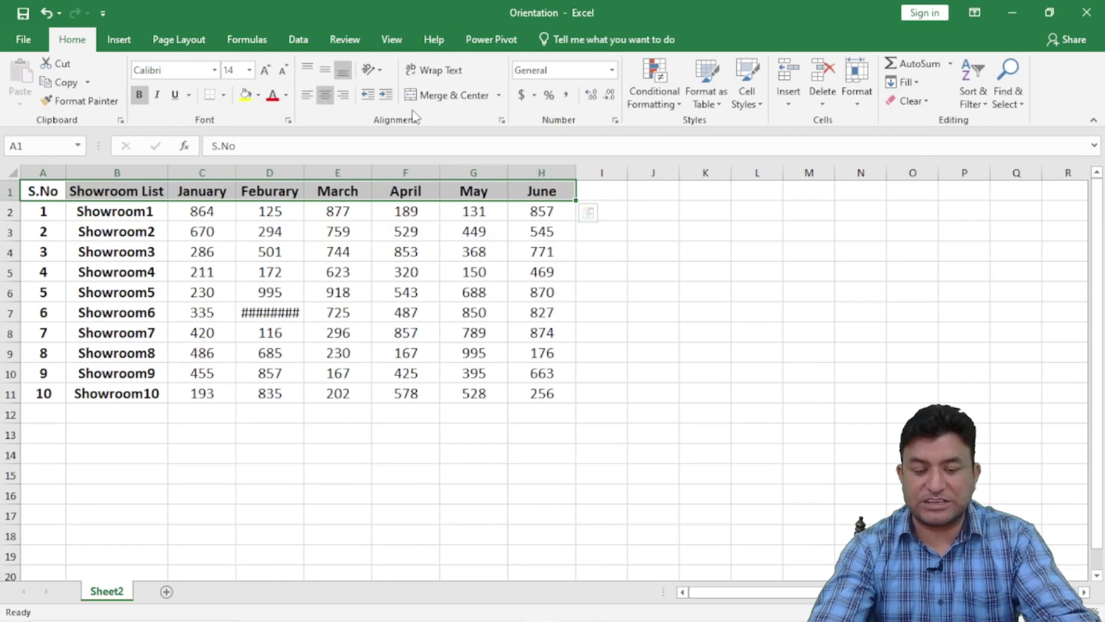
left_click(380, 71)
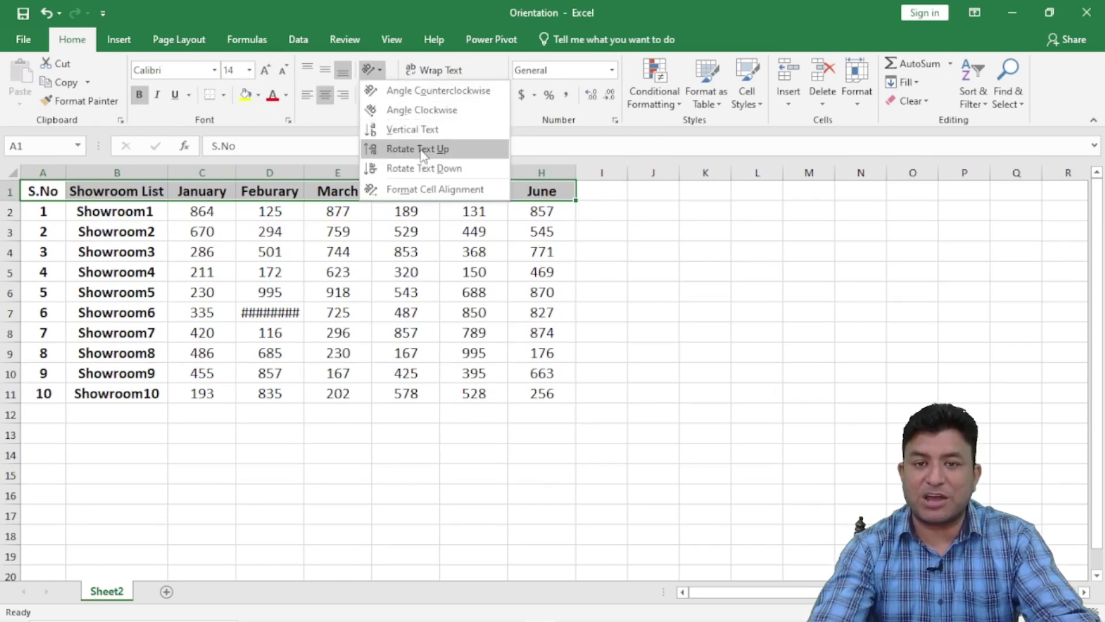
- Rotate the header text up and confirm 90 degrees in Format Cells Alignment
left_click(423, 149)
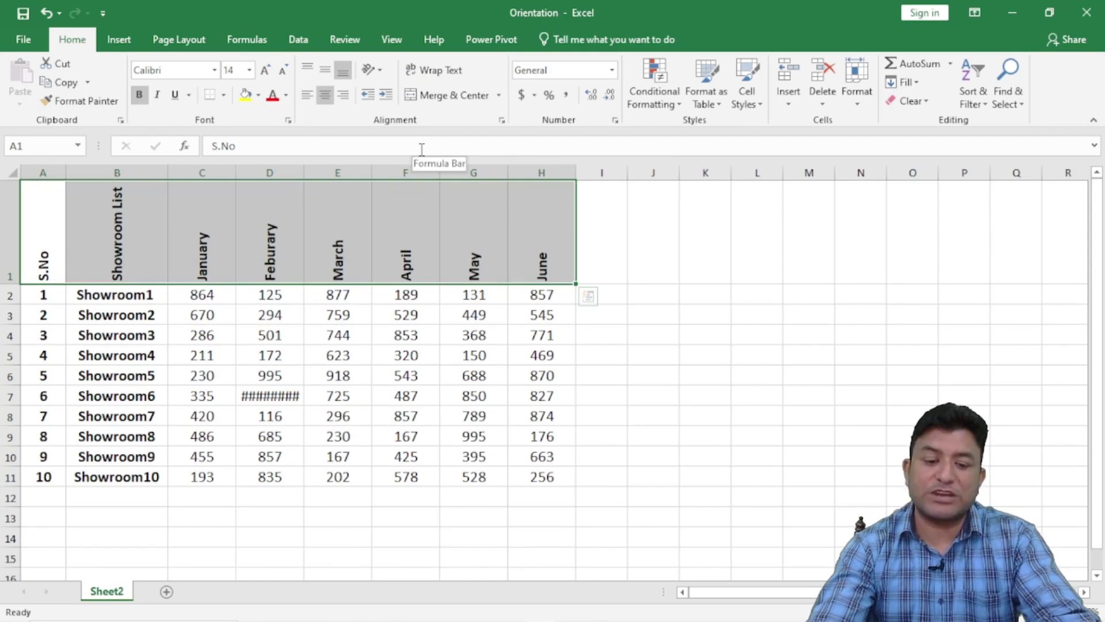
left_click(501, 121)
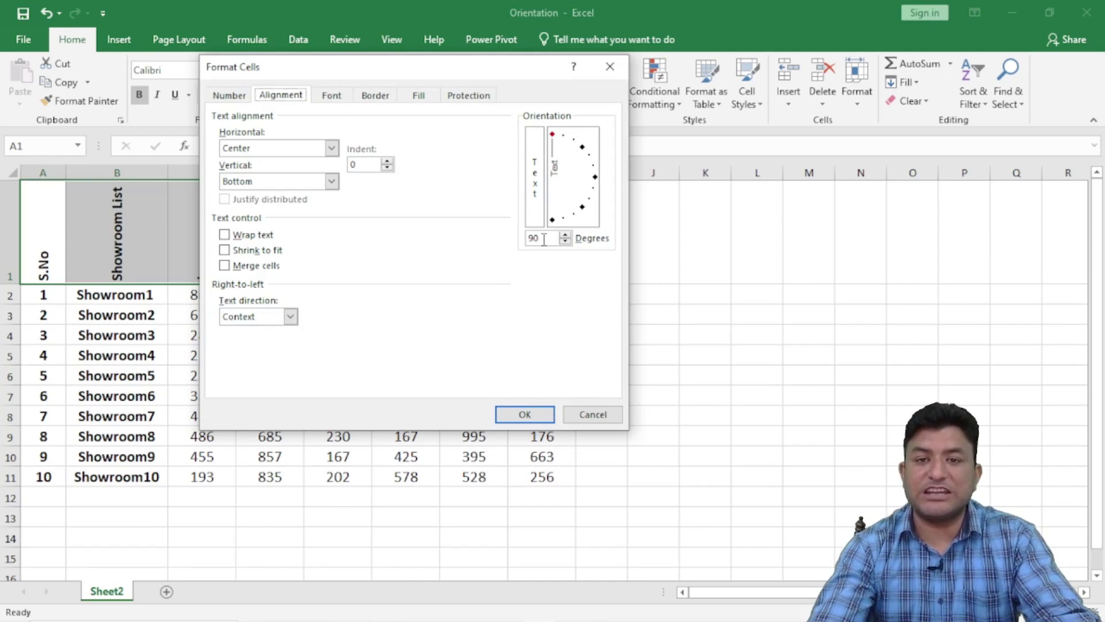
left_click(524, 414)
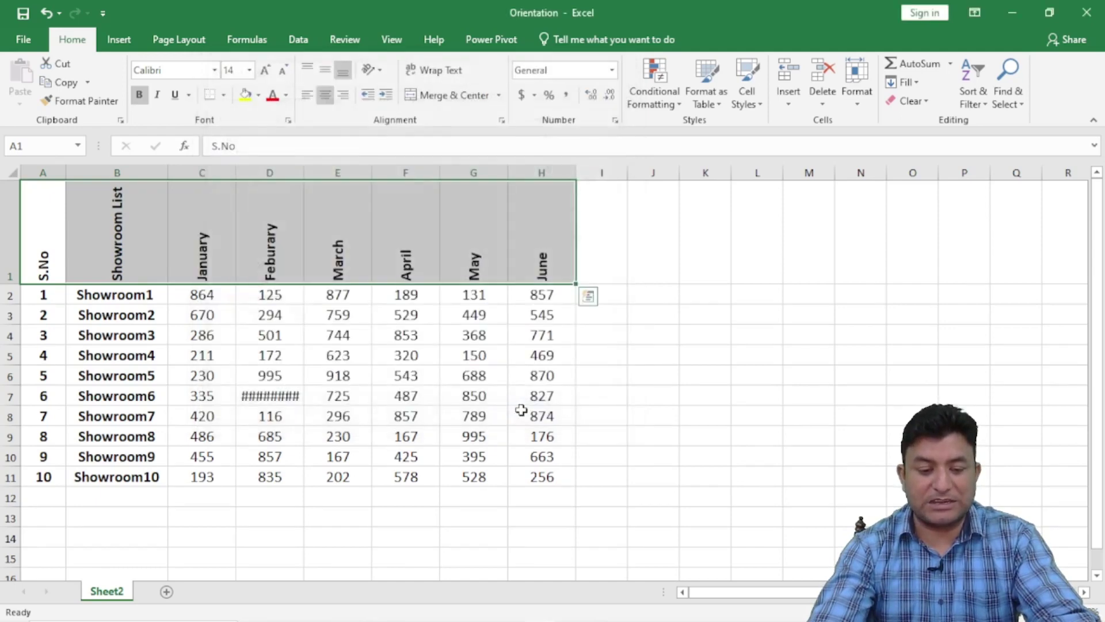
- Turn off Rotate Text Up and apply Rotate Text Down to the headers
left_click(383, 70)
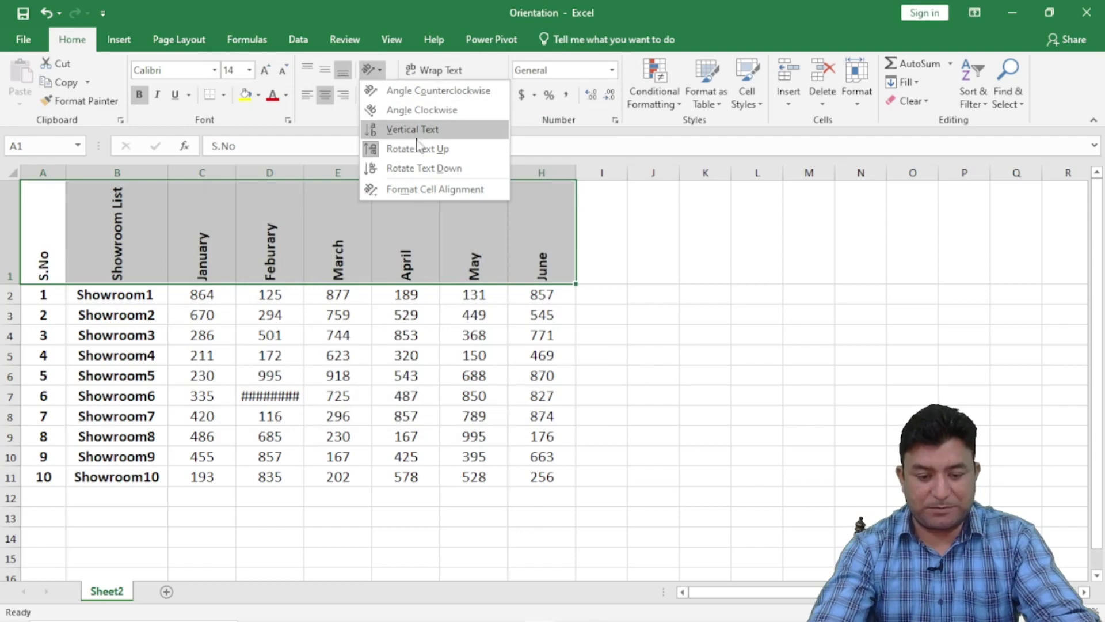
left_click(424, 149)
left_click(382, 70)
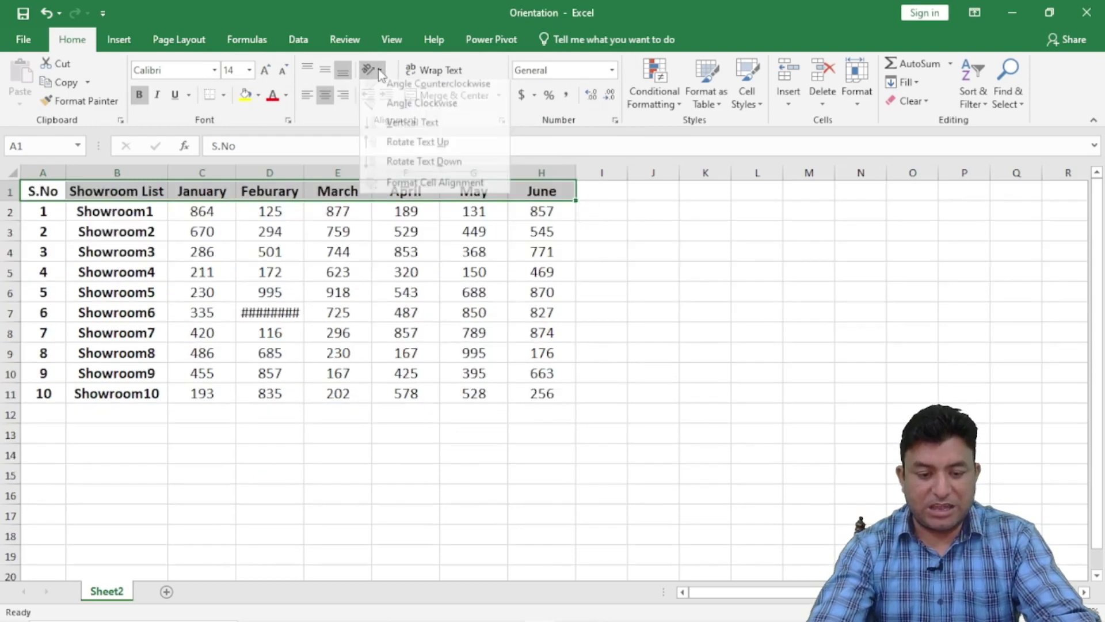
left_click(424, 168)
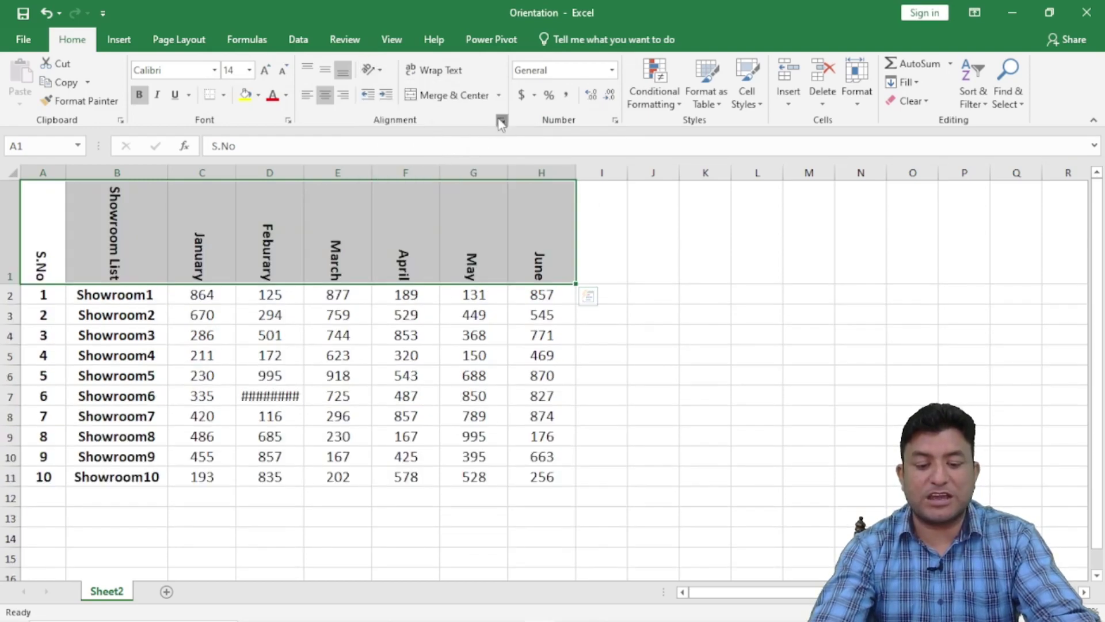
- In Format Cells Alignment, set the header text orientation to 90 degrees
left_click(501, 120)
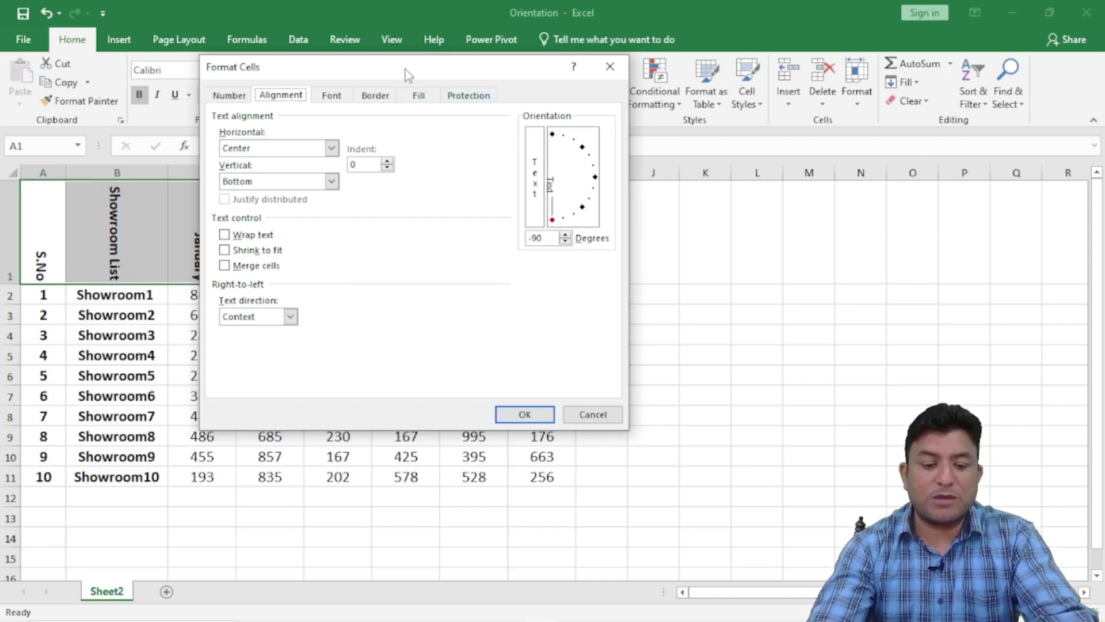
left_click_drag(402, 67, 636, 90)
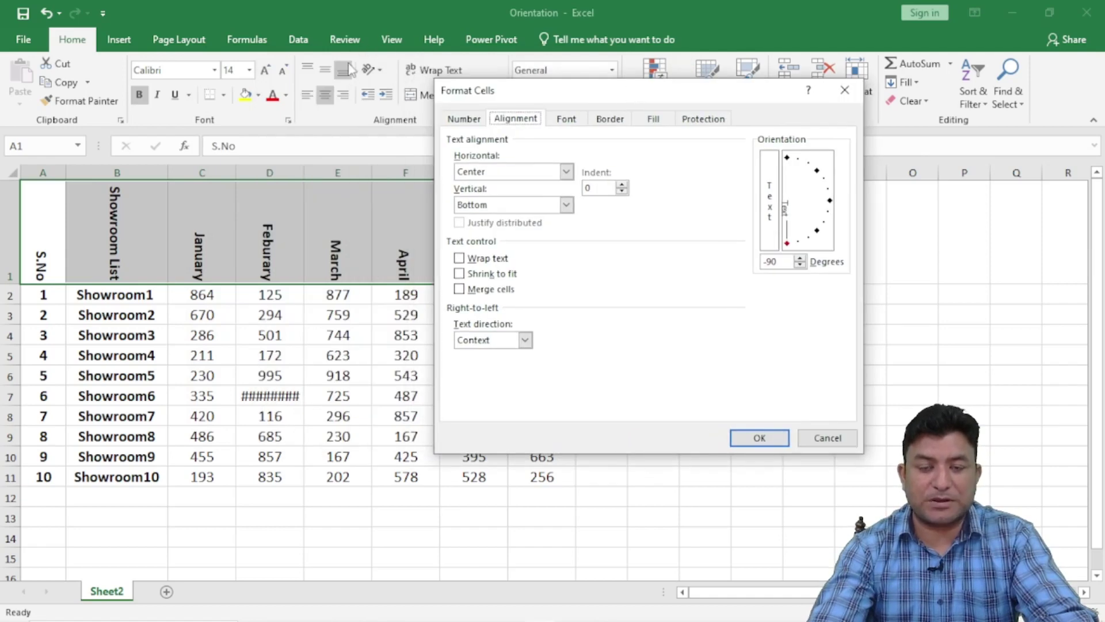
left_click_drag(564, 104, 464, 74)
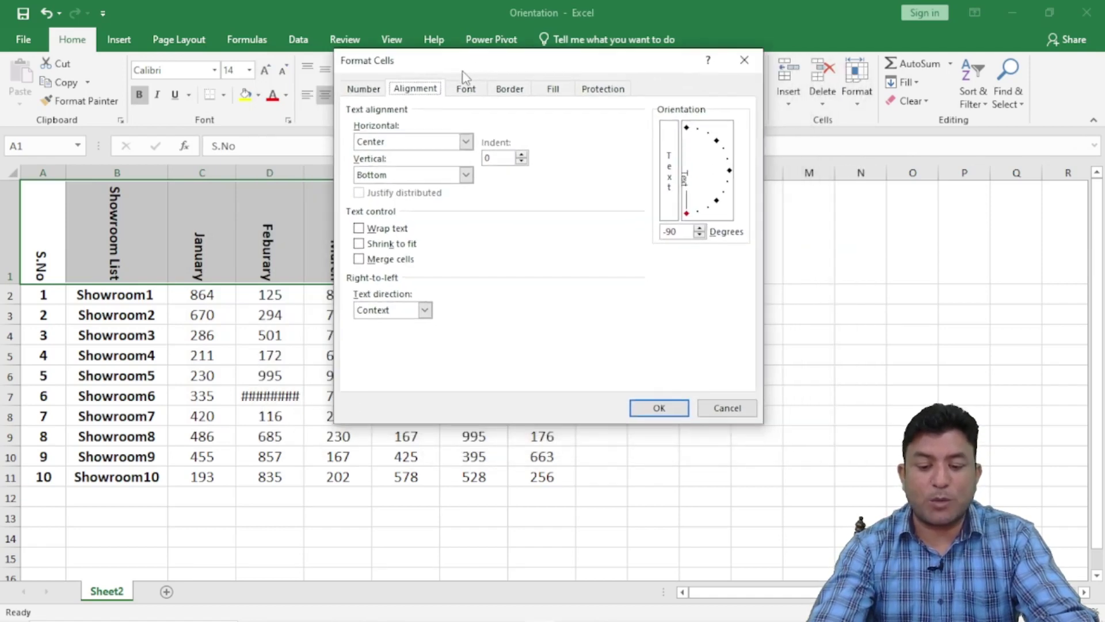
left_click(681, 229)
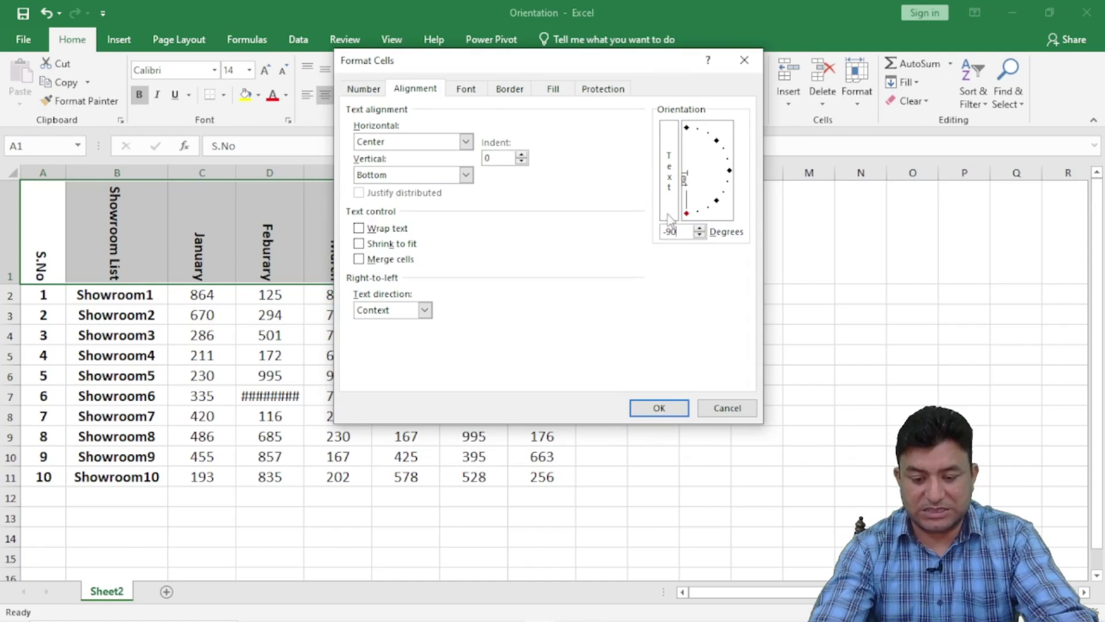
type("-")
left_click(666, 212)
left_click(699, 228)
type("90")
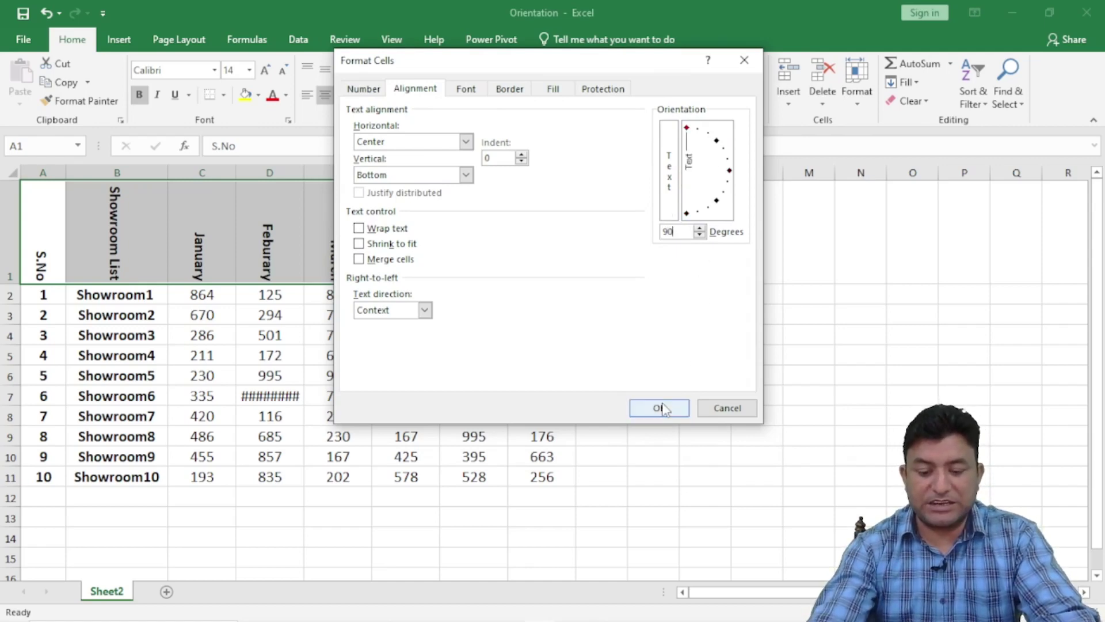
left_click(656, 407)
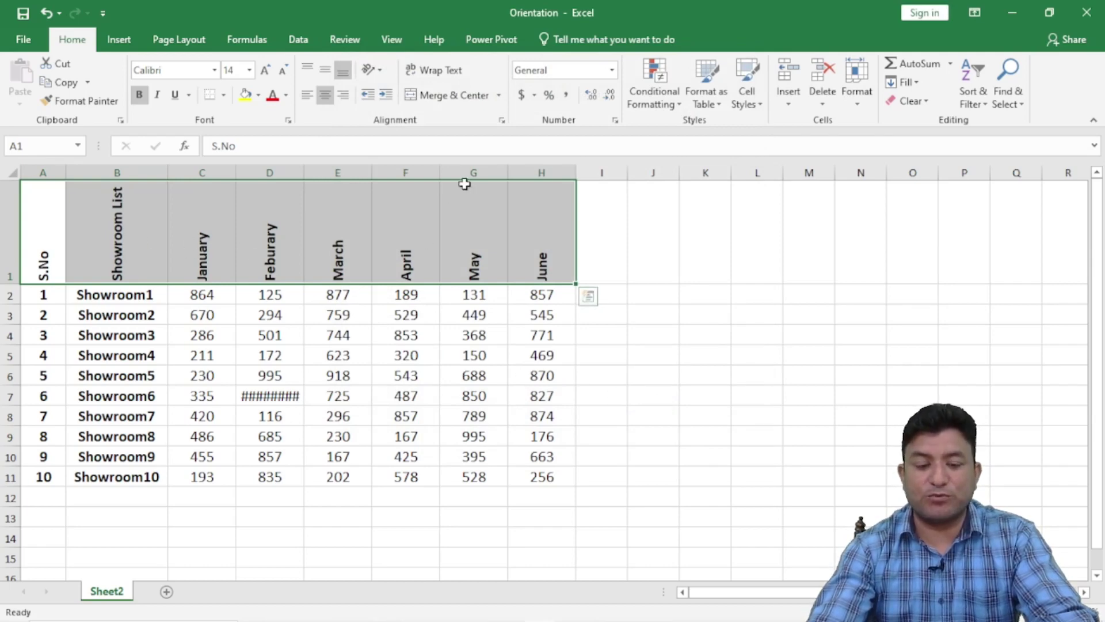
- Change the header text angle to 45 degrees
left_click(502, 120)
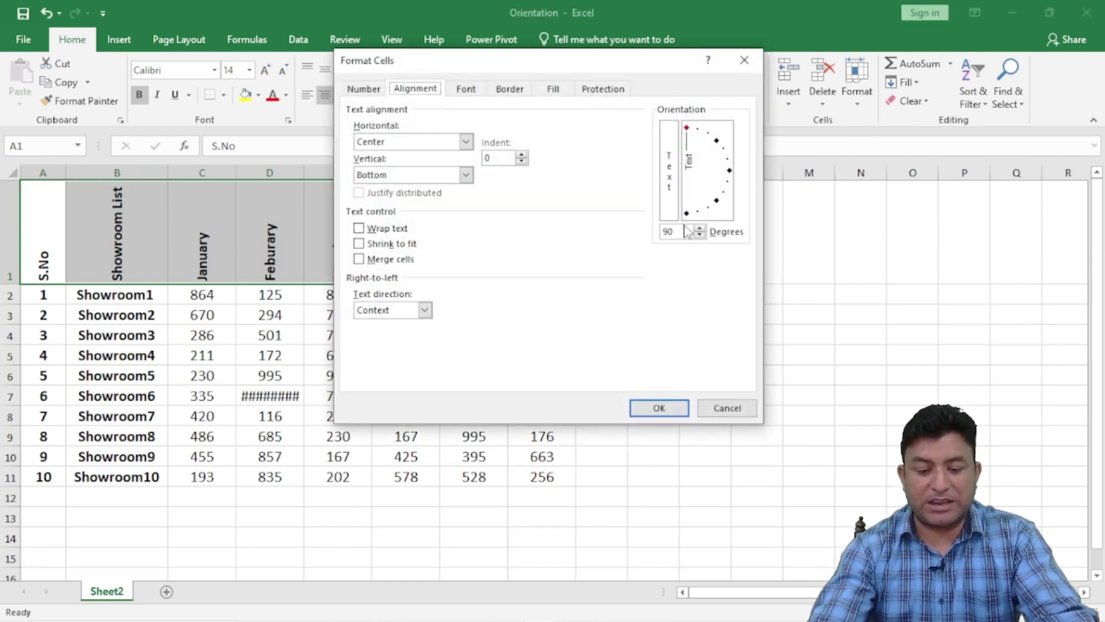
type("45")
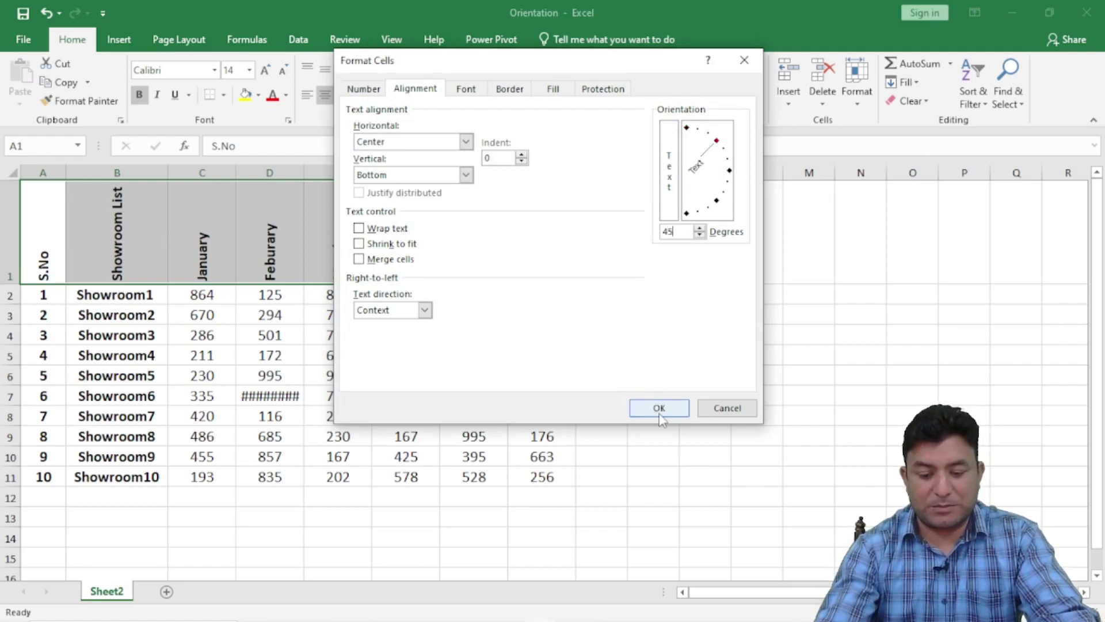
left_click(659, 408)
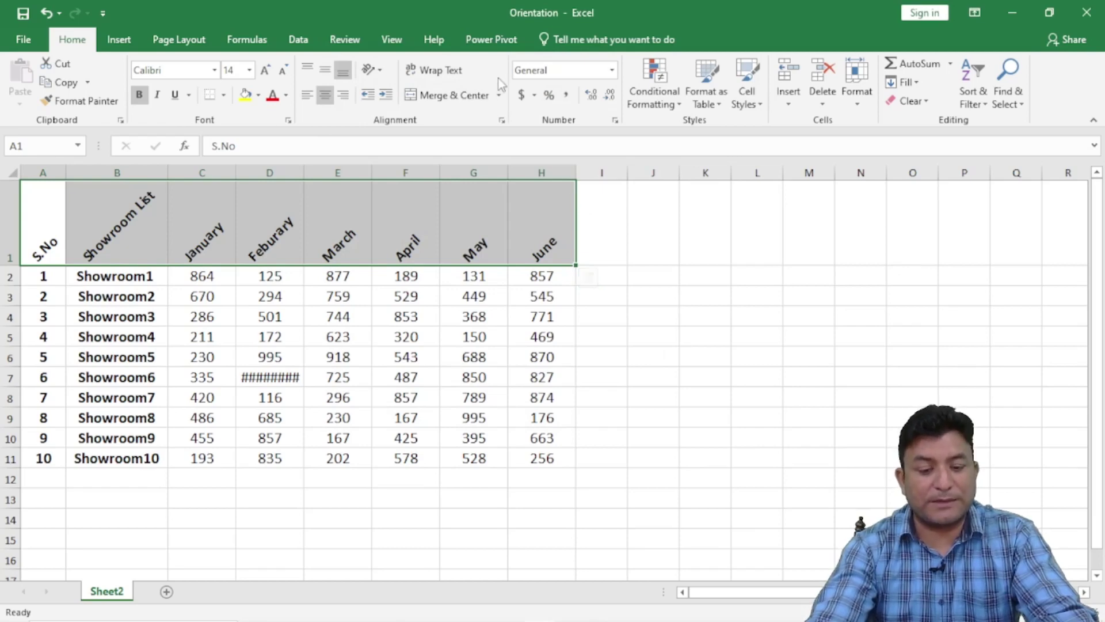
- Enter 56 degrees as the header text orientation and apply it
left_click(502, 121)
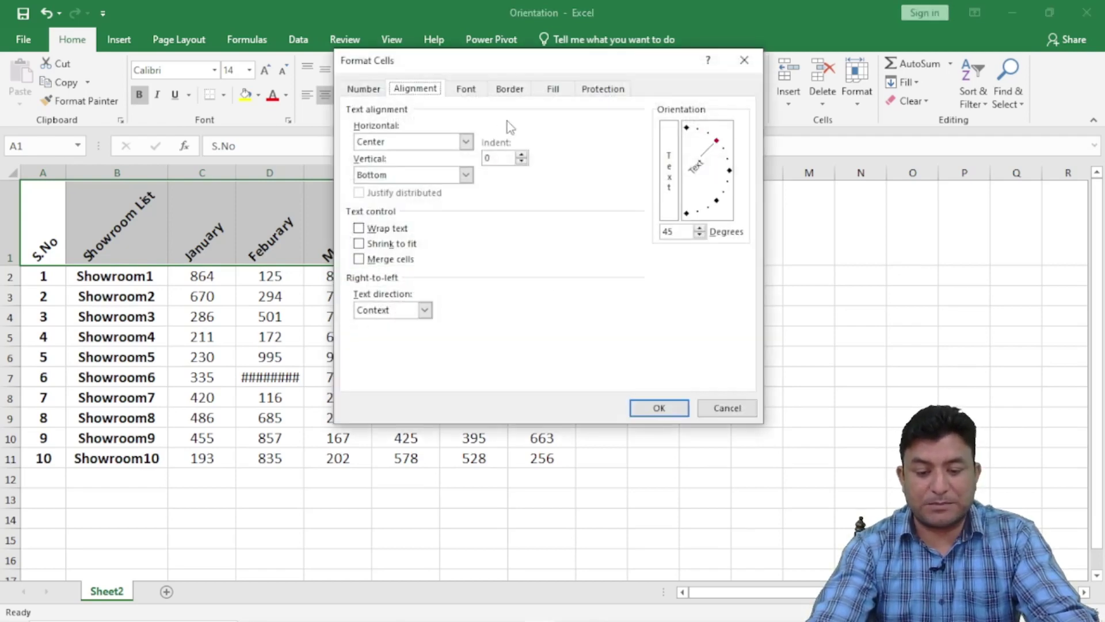
left_click_drag(714, 147, 711, 164)
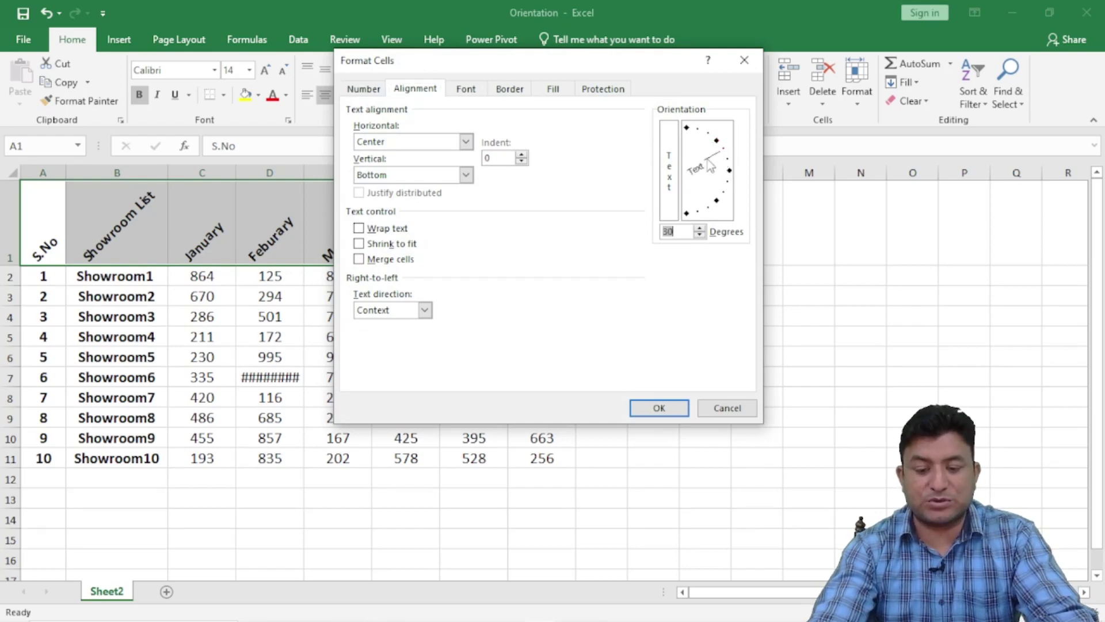
mouse_move(711, 164)
left_mouse_down()
mouse_move(734, 208)
mouse_move(687, 118)
left_mouse_up()
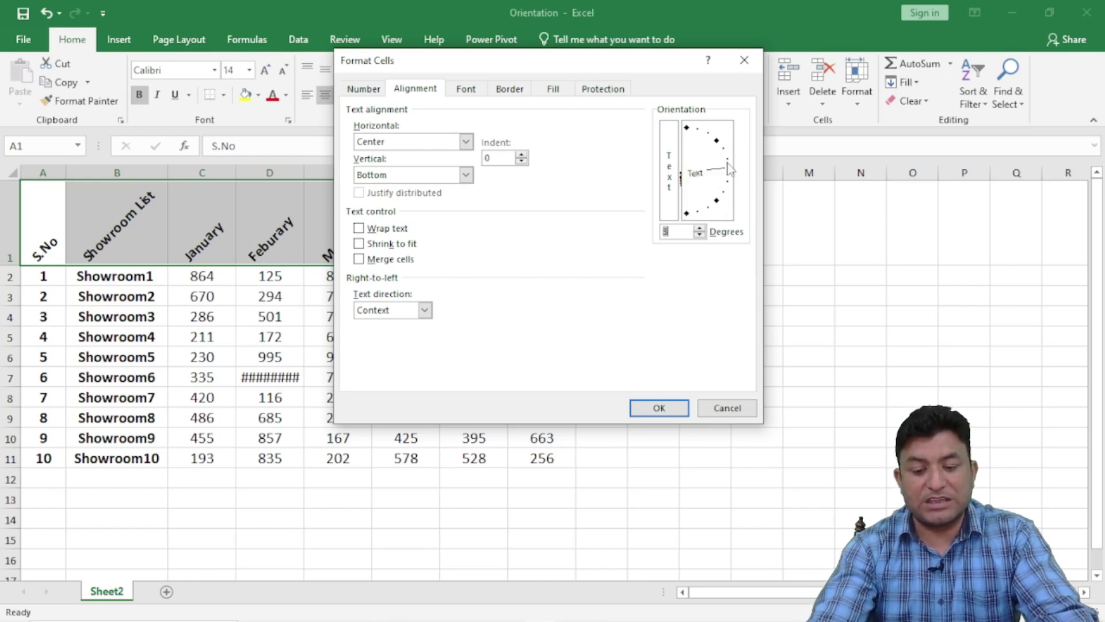
left_click_drag(684, 115, 691, 234)
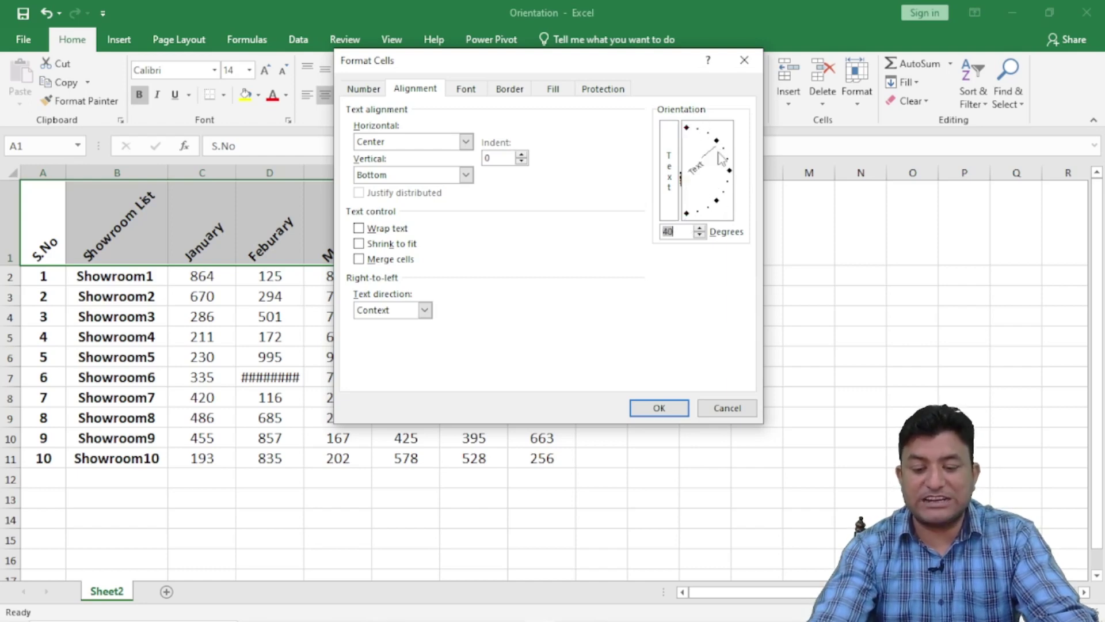
left_click_drag(695, 233, 688, 144)
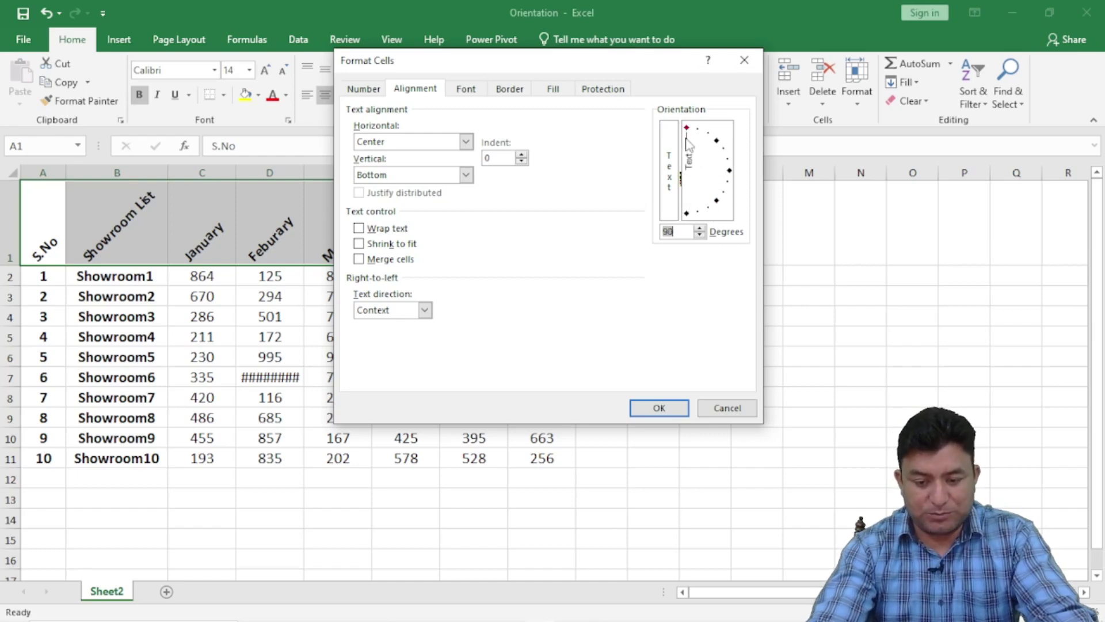
mouse_move(689, 144)
left_mouse_down()
mouse_move(724, 178)
mouse_move(719, 206)
mouse_move(689, 232)
left_mouse_up()
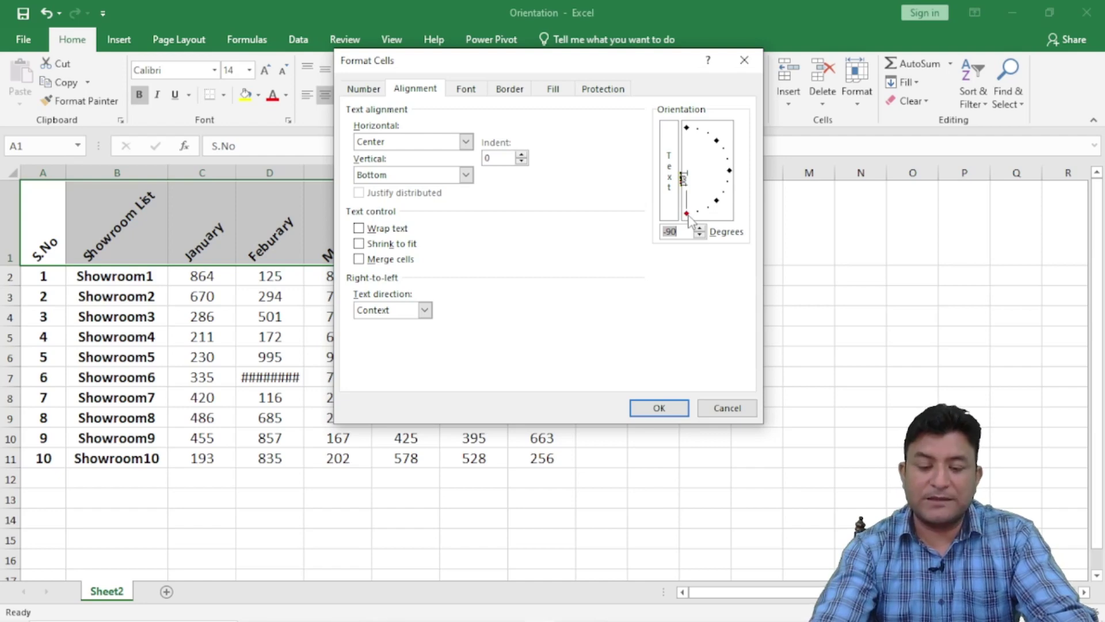
left_click_drag(690, 208, 716, 205)
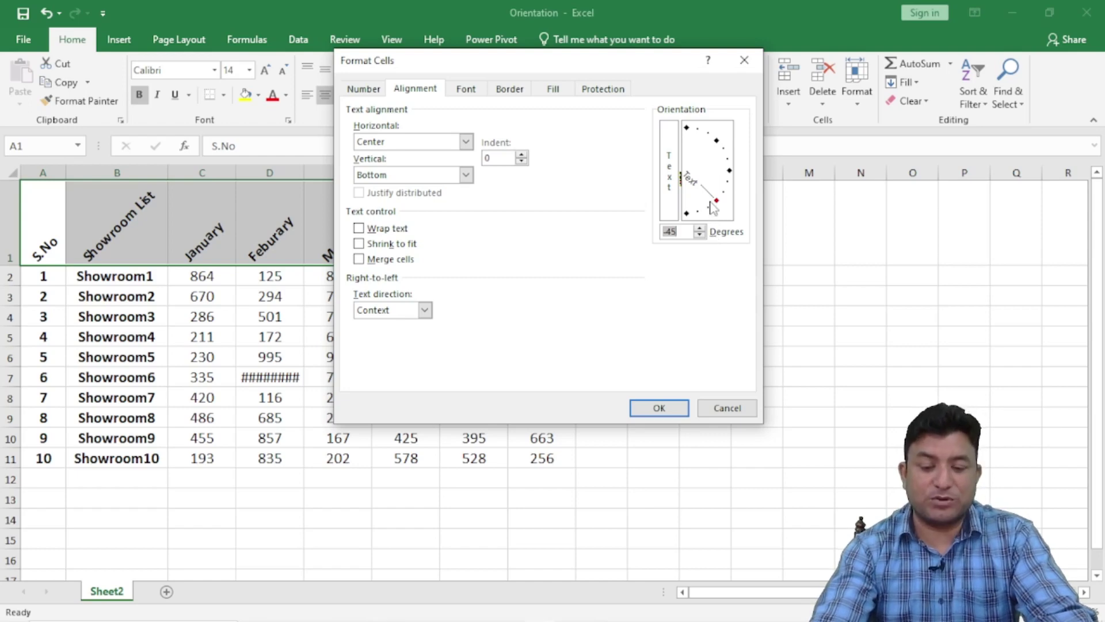
left_click_drag(710, 199, 707, 206)
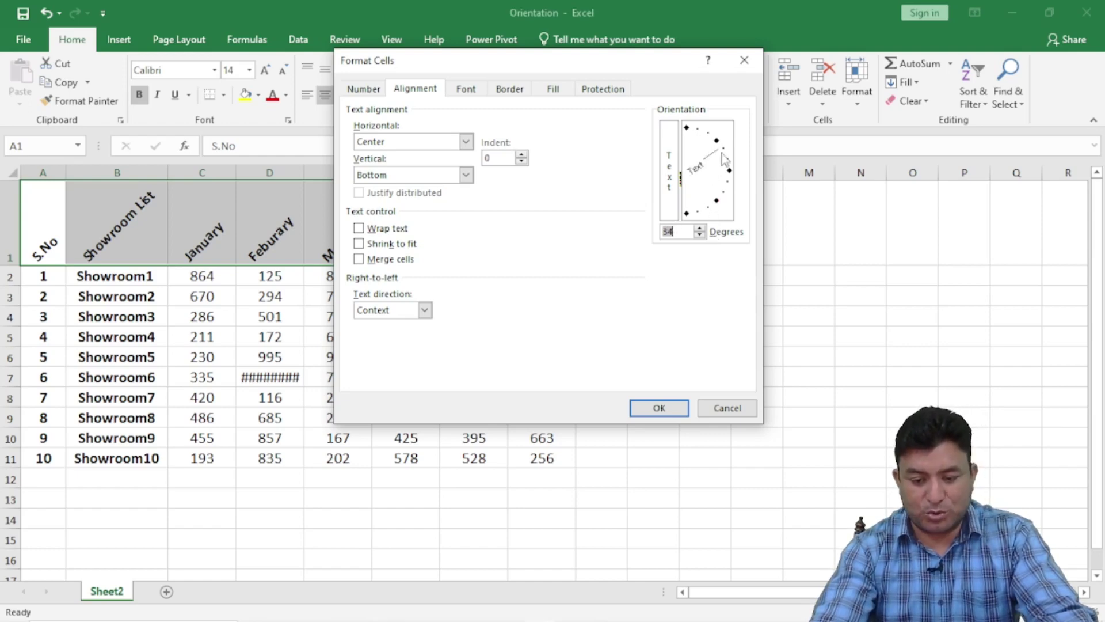
mouse_move(707, 206)
left_mouse_down()
mouse_move(698, 222)
mouse_move(685, 128)
left_mouse_up()
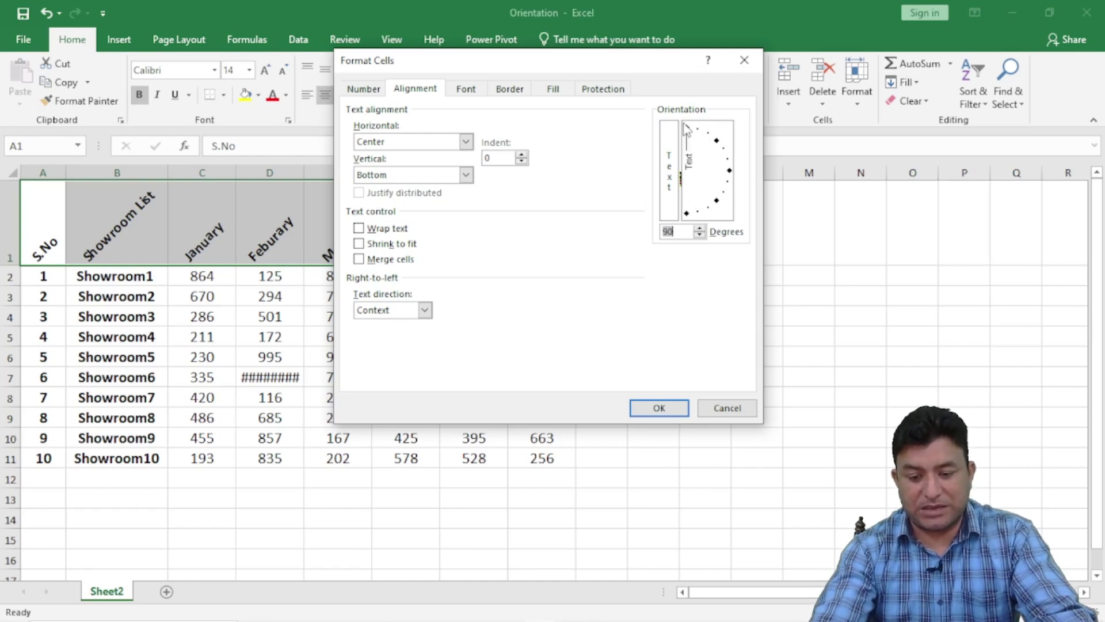
key("BackSpace")
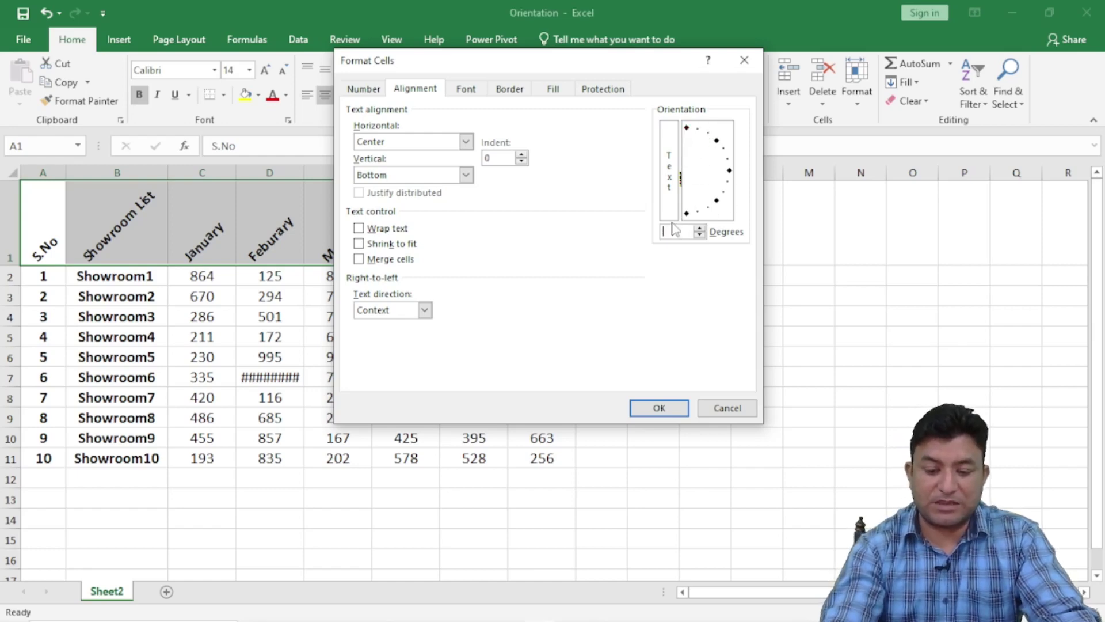
type("56")
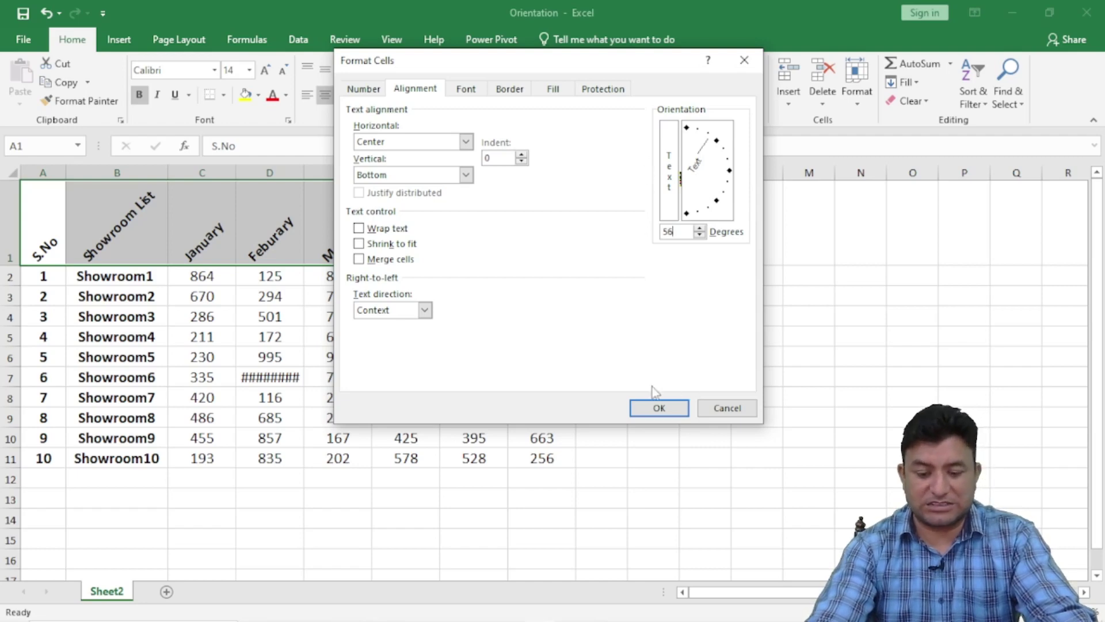
left_click(657, 407)
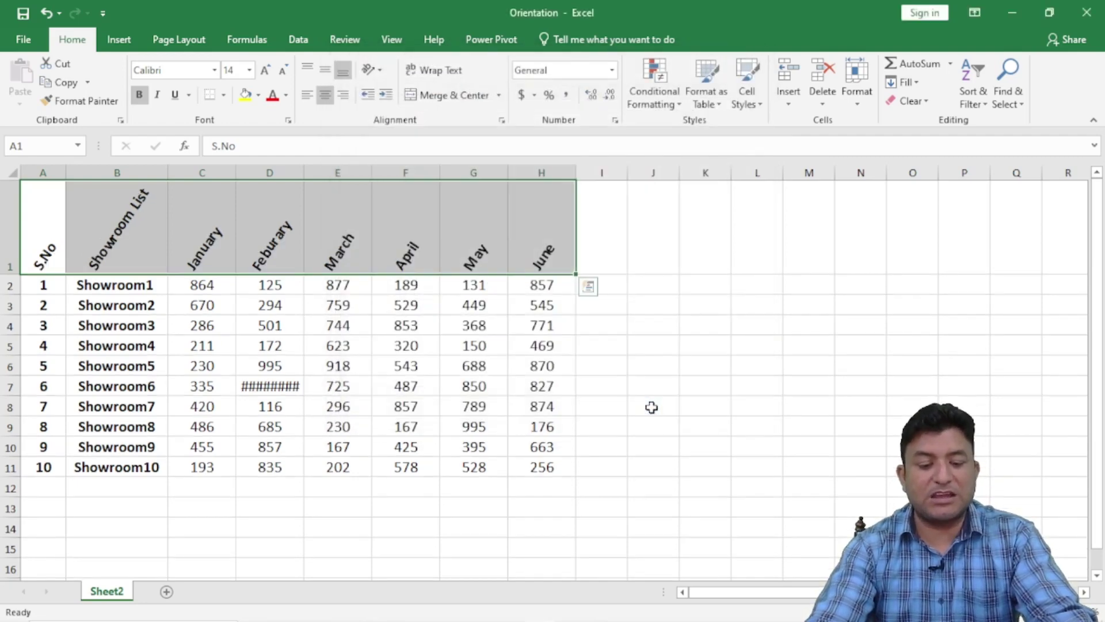
left_click(501, 119)
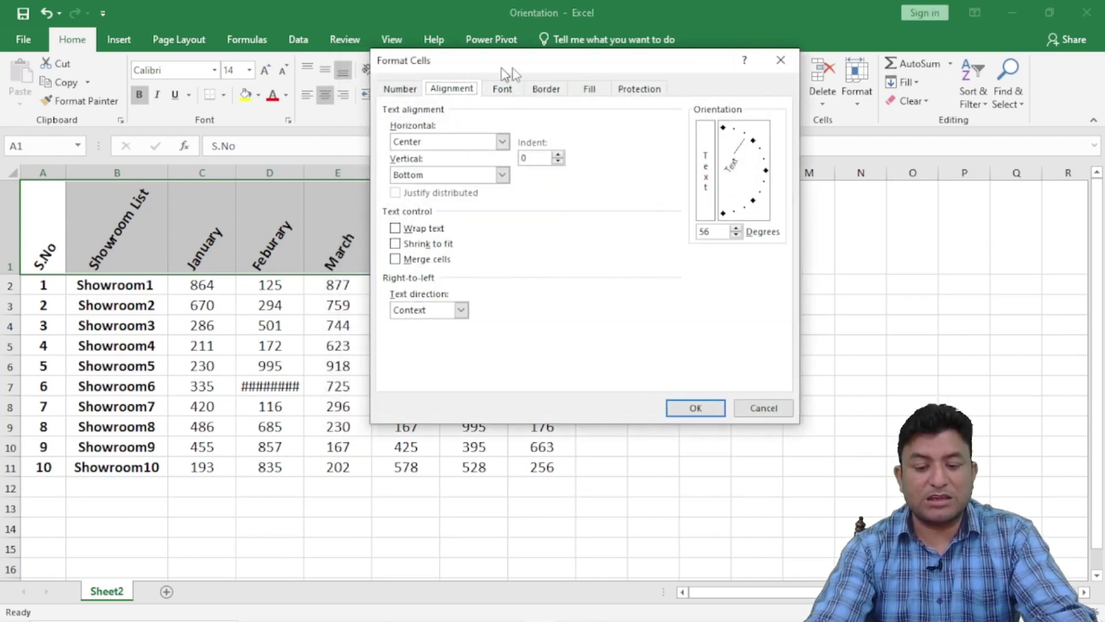
left_click_drag(466, 74, 661, 58)
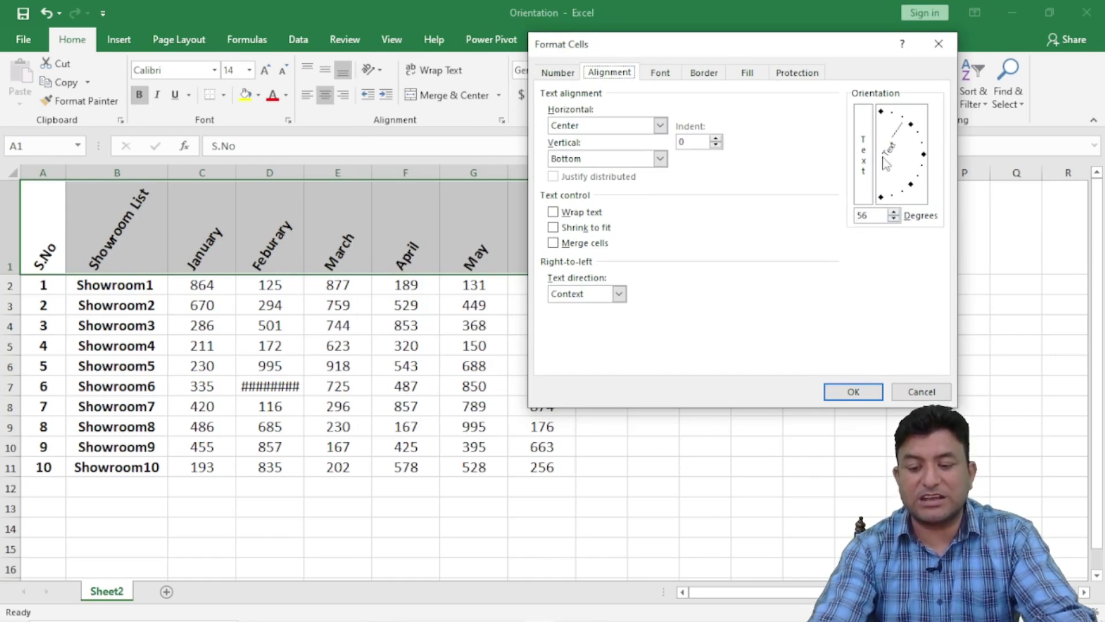
left_click_drag(883, 171, 911, 126)
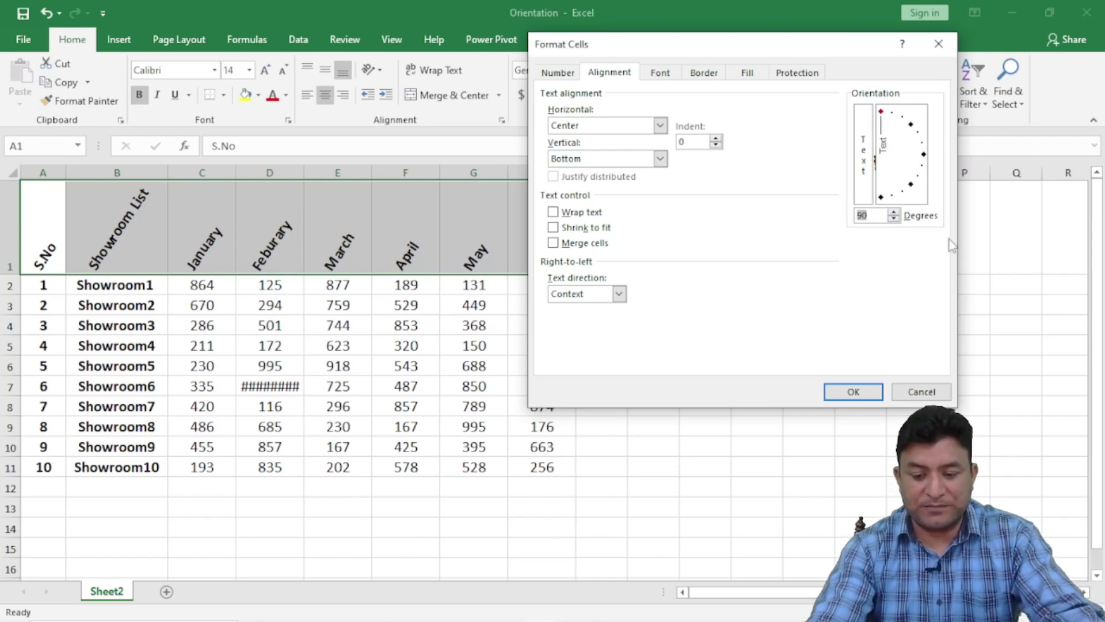
left_click(921, 391)
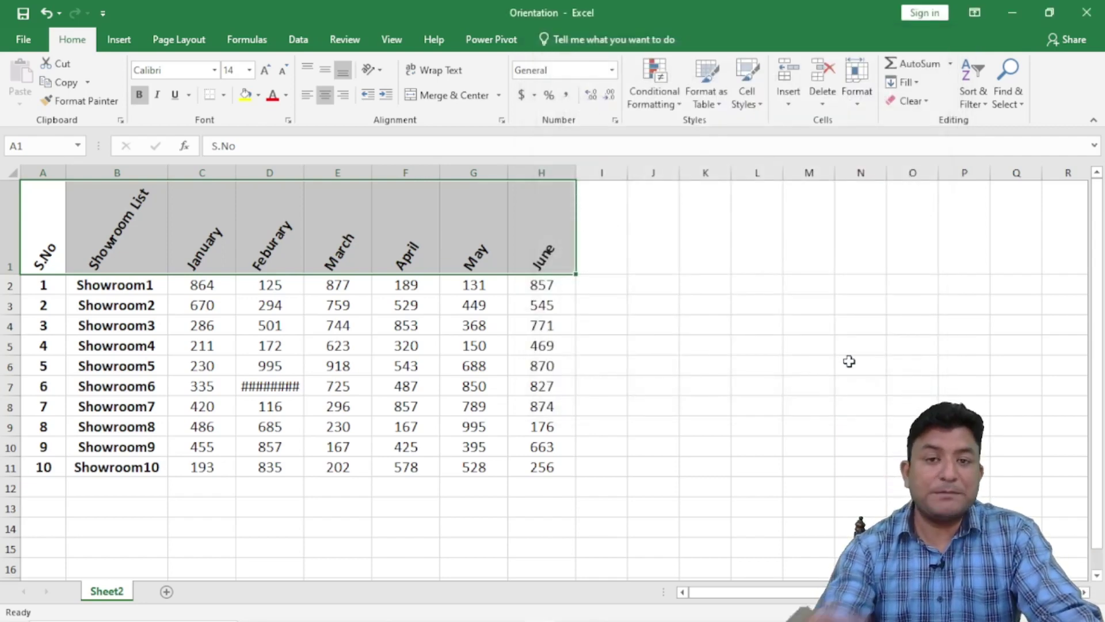
left_click(501, 121)
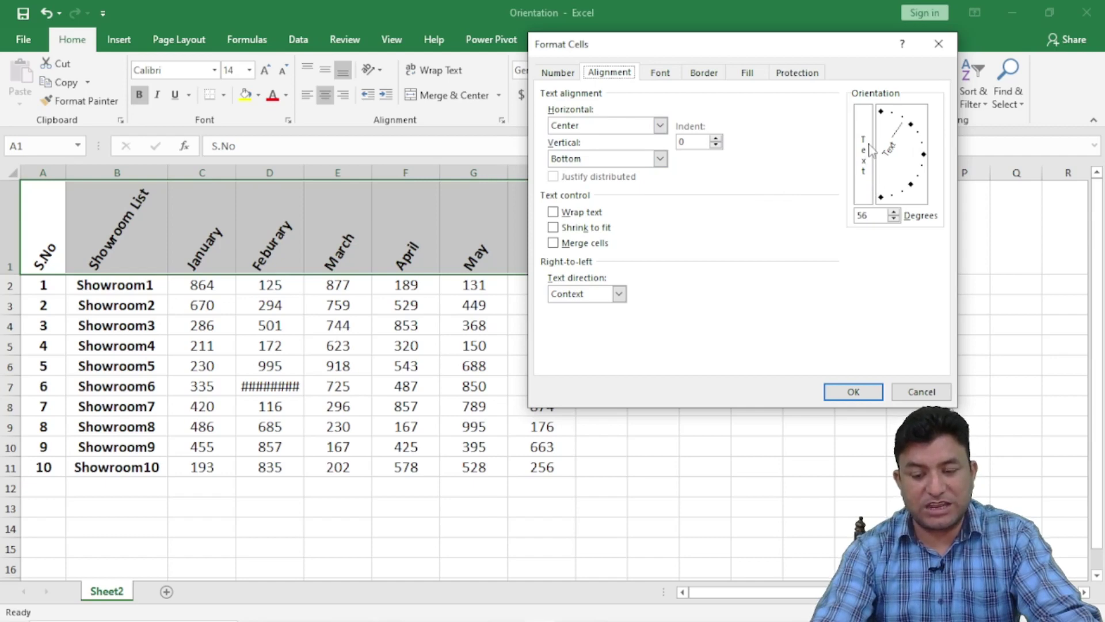
left_click(920, 391)
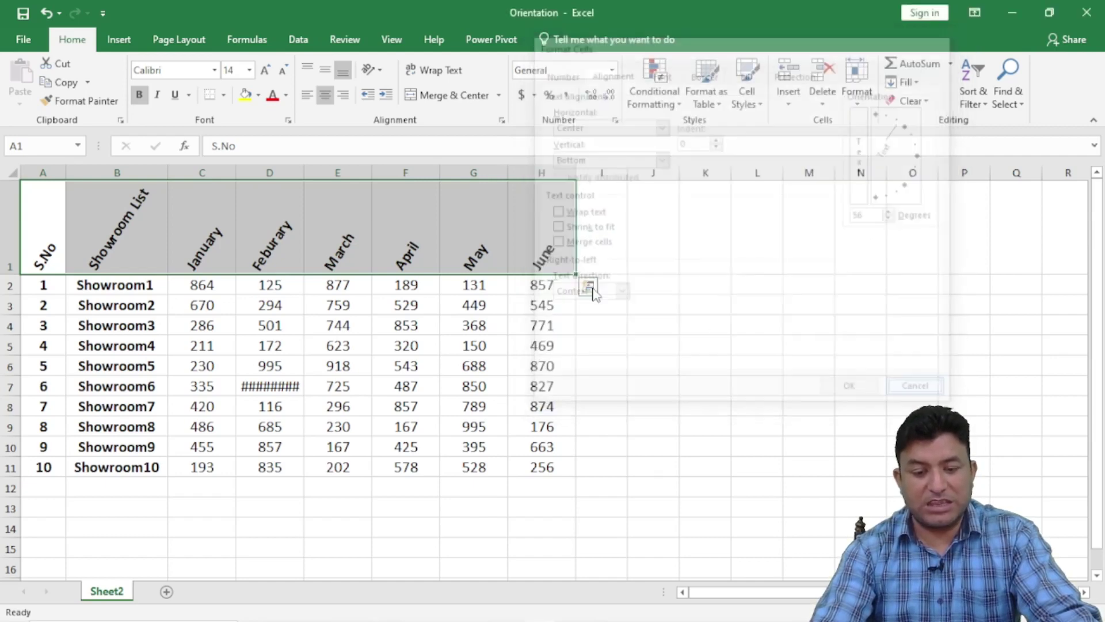
left_click(502, 120)
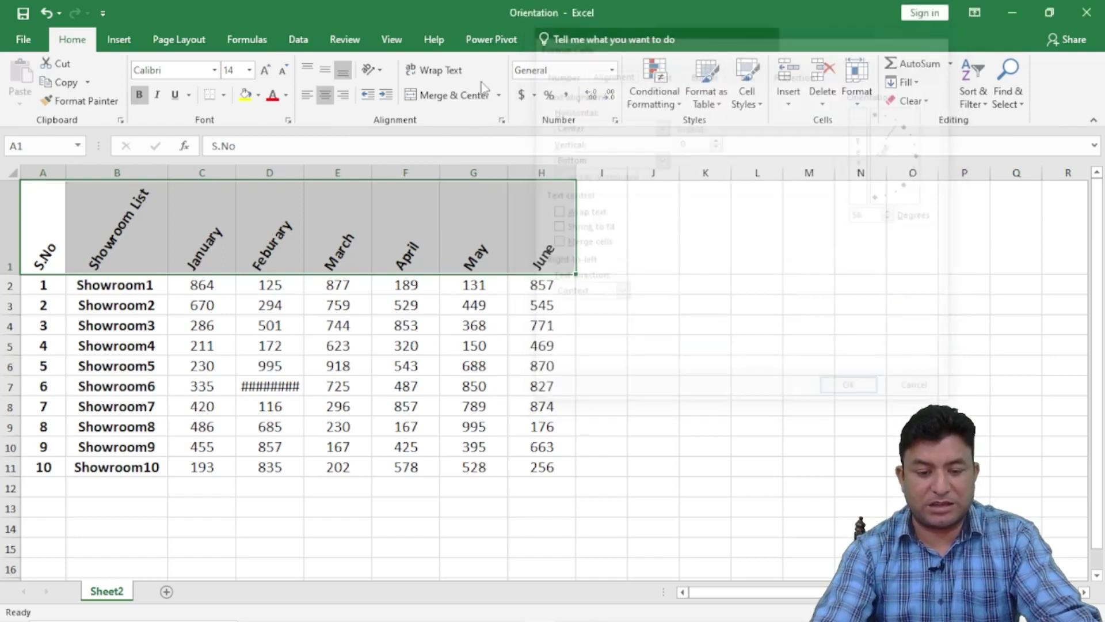
- Apply Vertical Text to stack the header letters and view the result
left_click(380, 70)
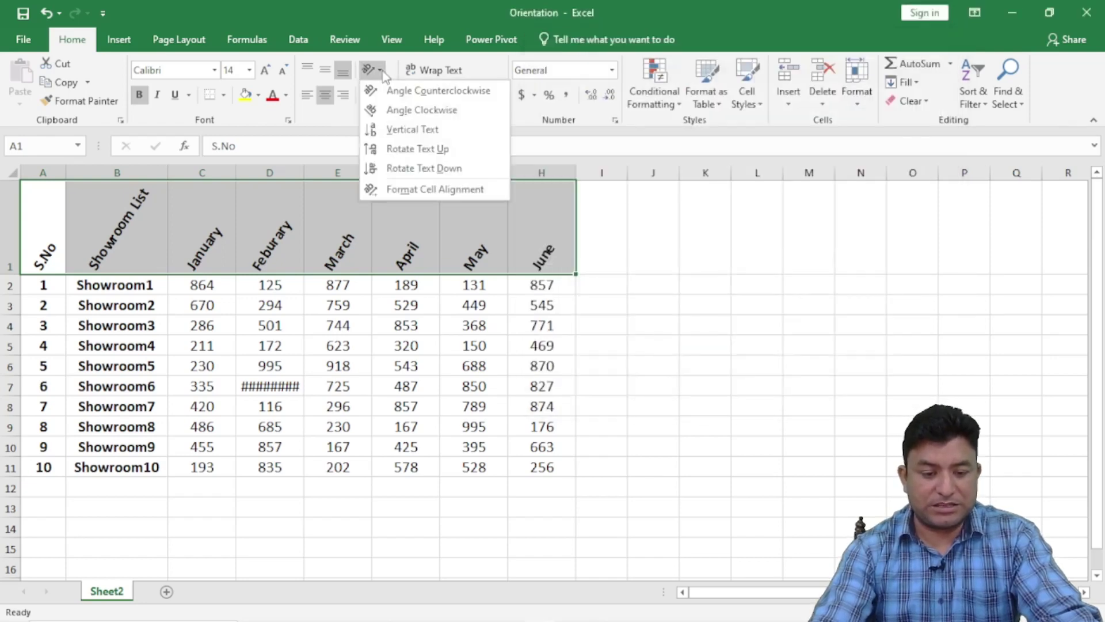
left_click(411, 134)
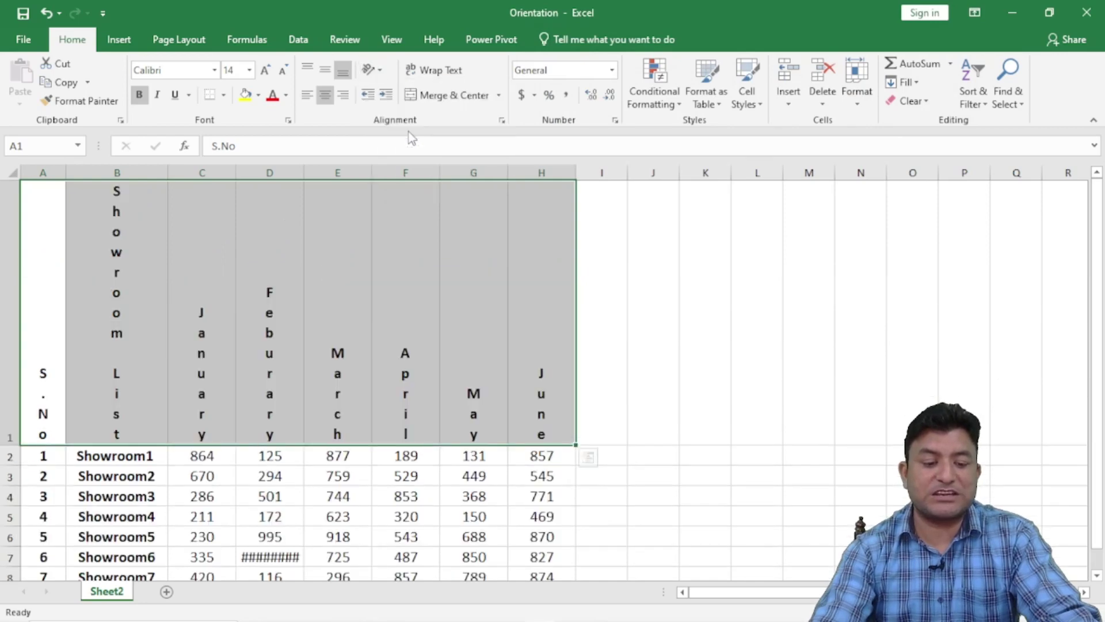
left_click(678, 247)
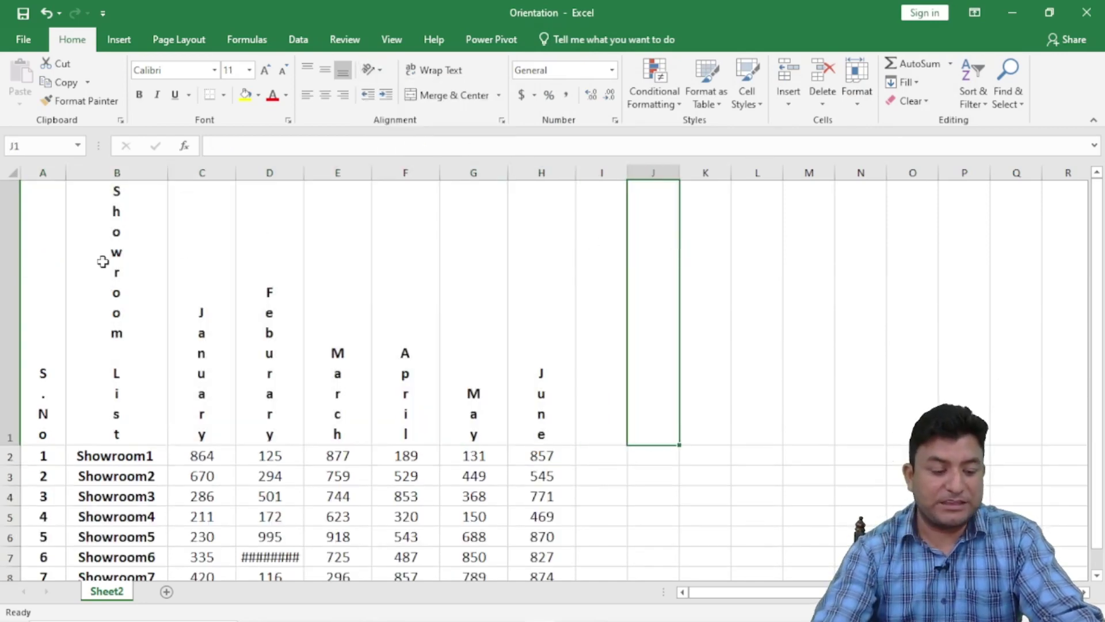
- Reselect the header row and apply Rotate Text Down
left_click_drag(34, 275, 542, 331)
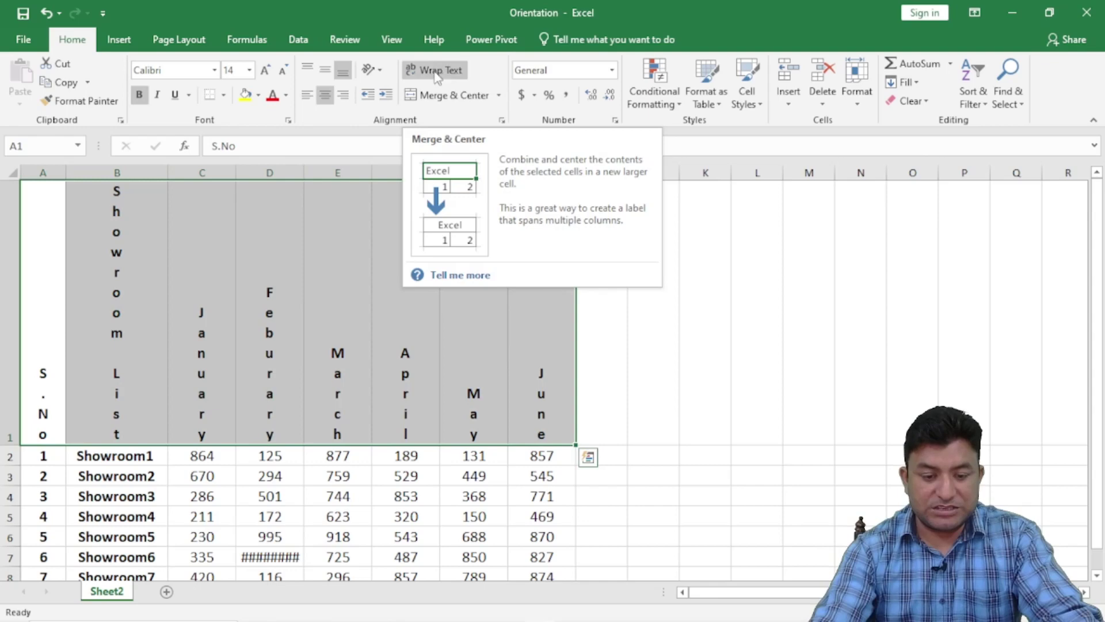
left_click(379, 71)
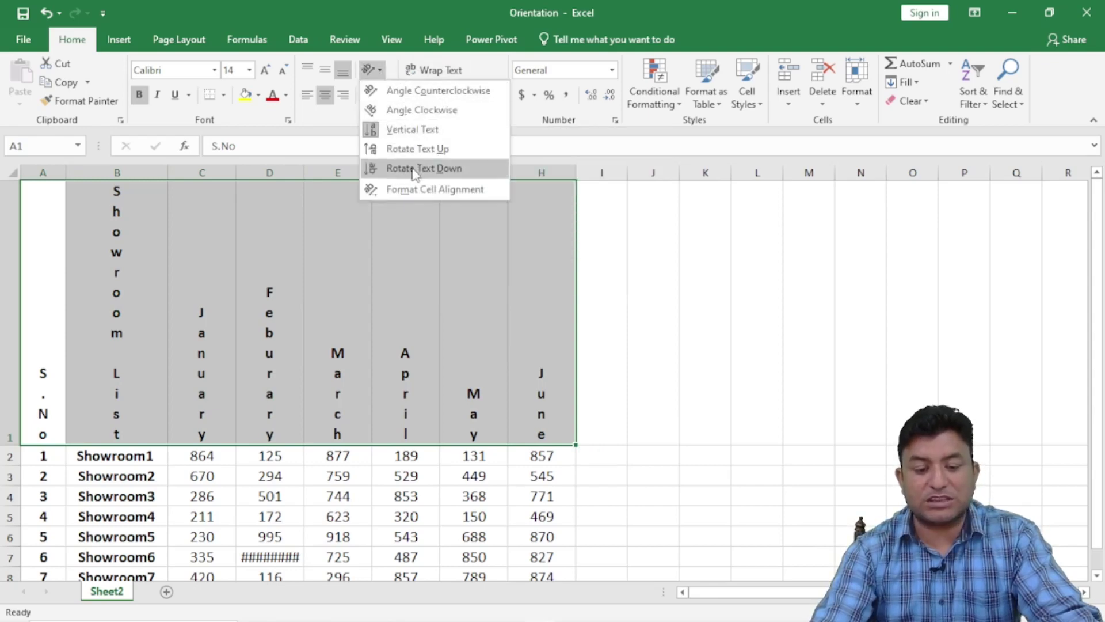
left_click(415, 168)
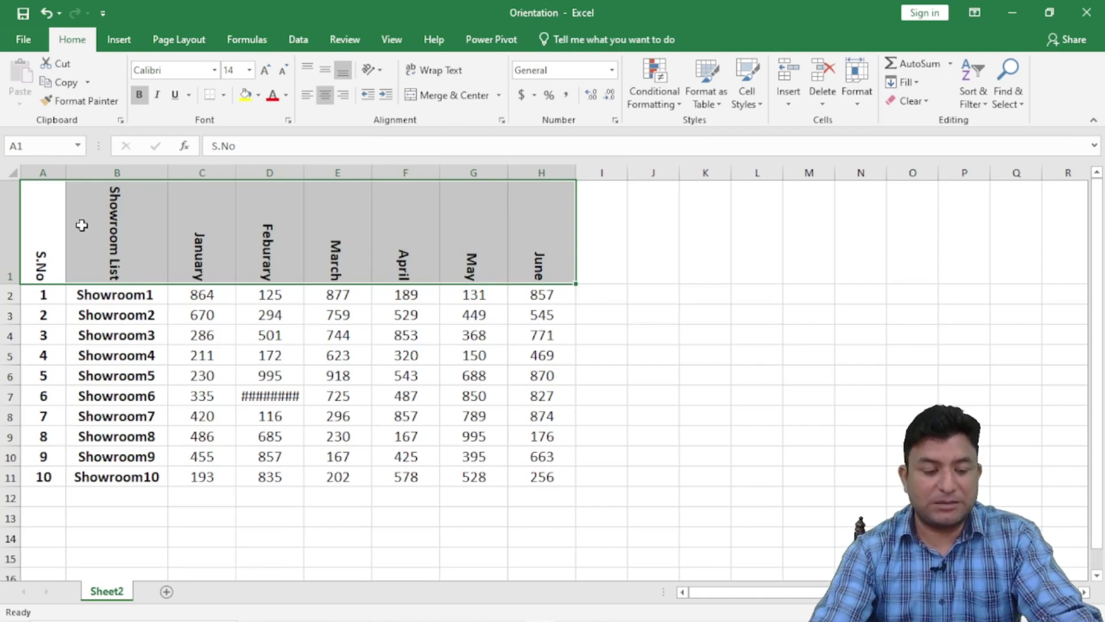
- Toggle Rotate Text Down off and back on for the Showroom List header
left_click(82, 225)
left_click(173, 233)
left_click(134, 235)
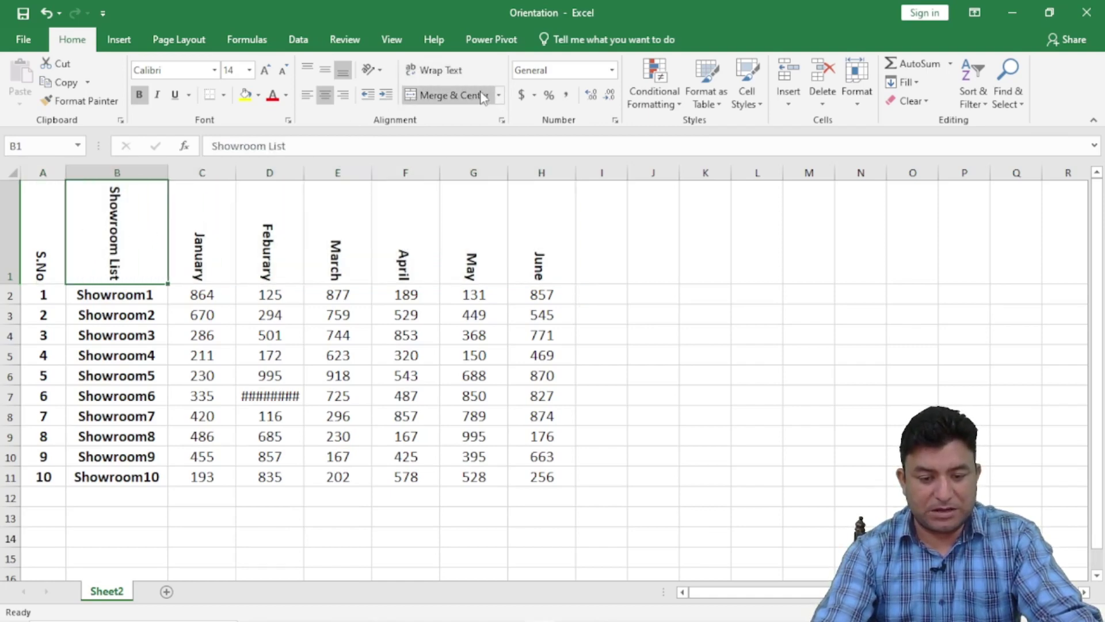
left_click(377, 72)
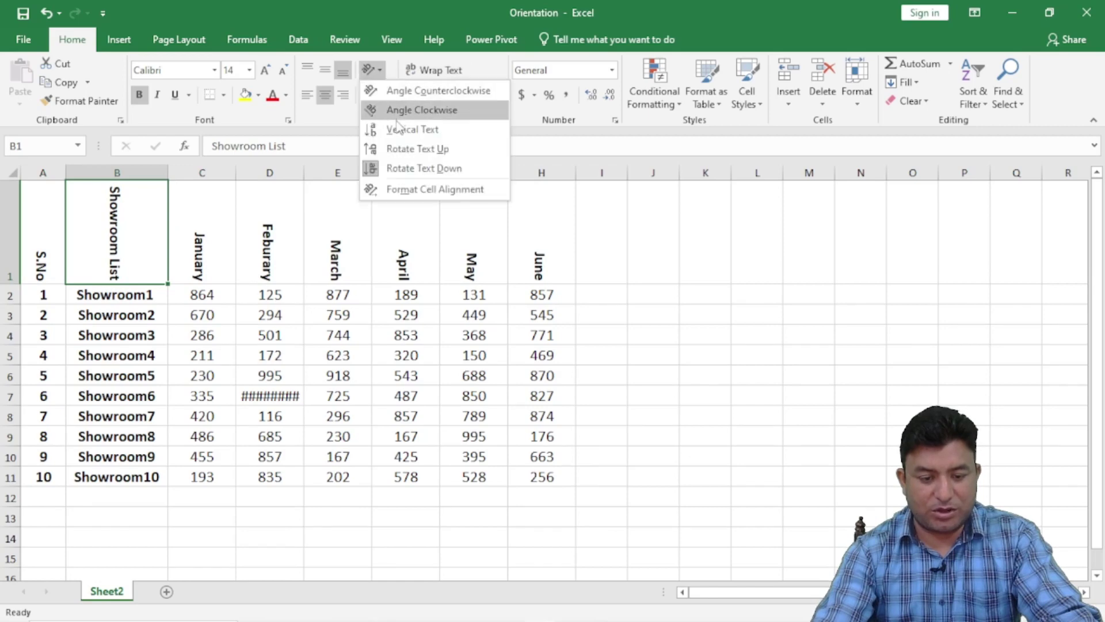
left_click(417, 168)
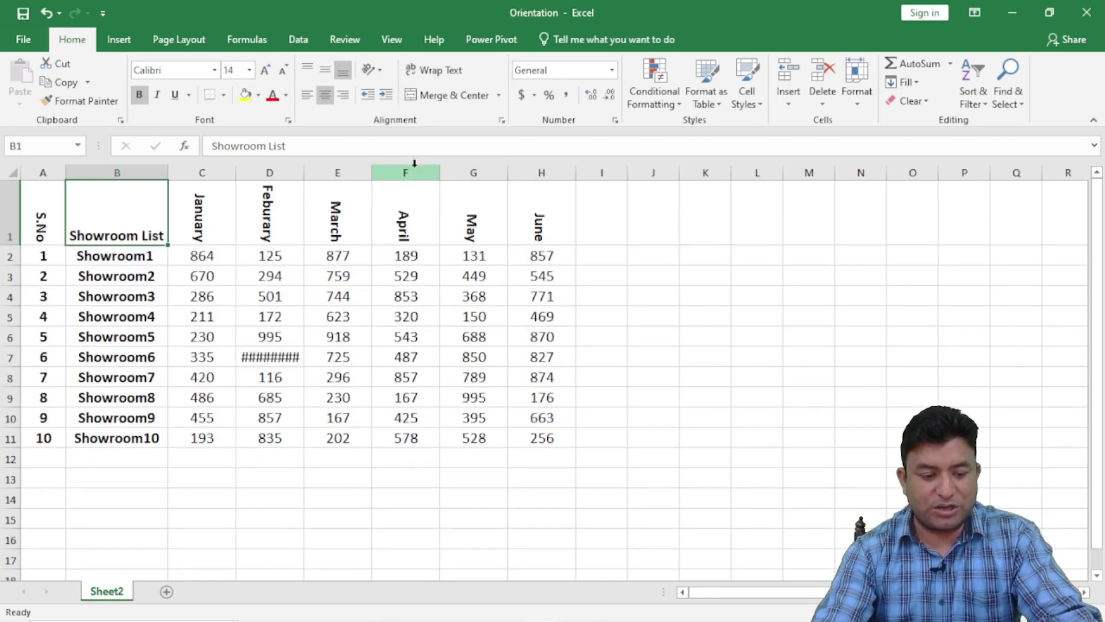
left_click(371, 70)
left_click(420, 168)
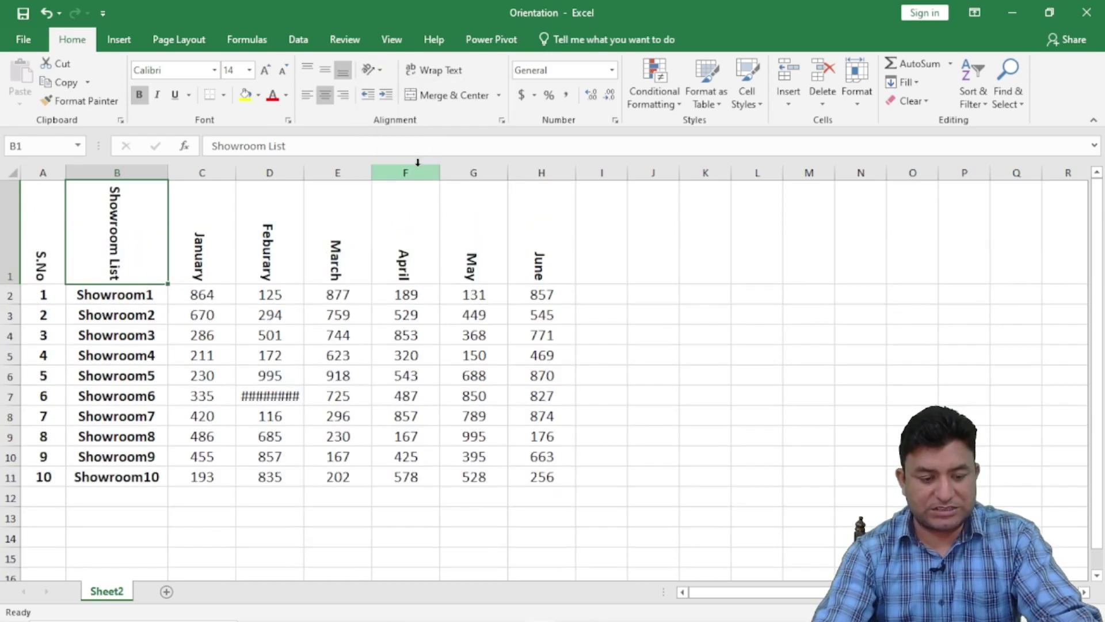
- Make the January header in C1 stacked vertical letters
left_click(197, 204)
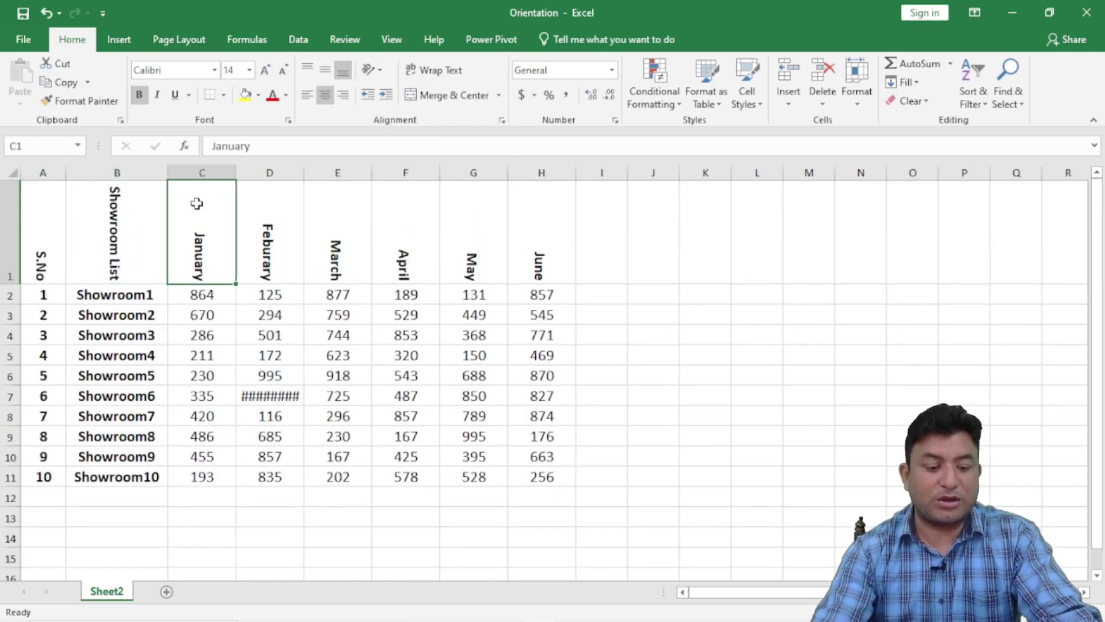
left_click(382, 71)
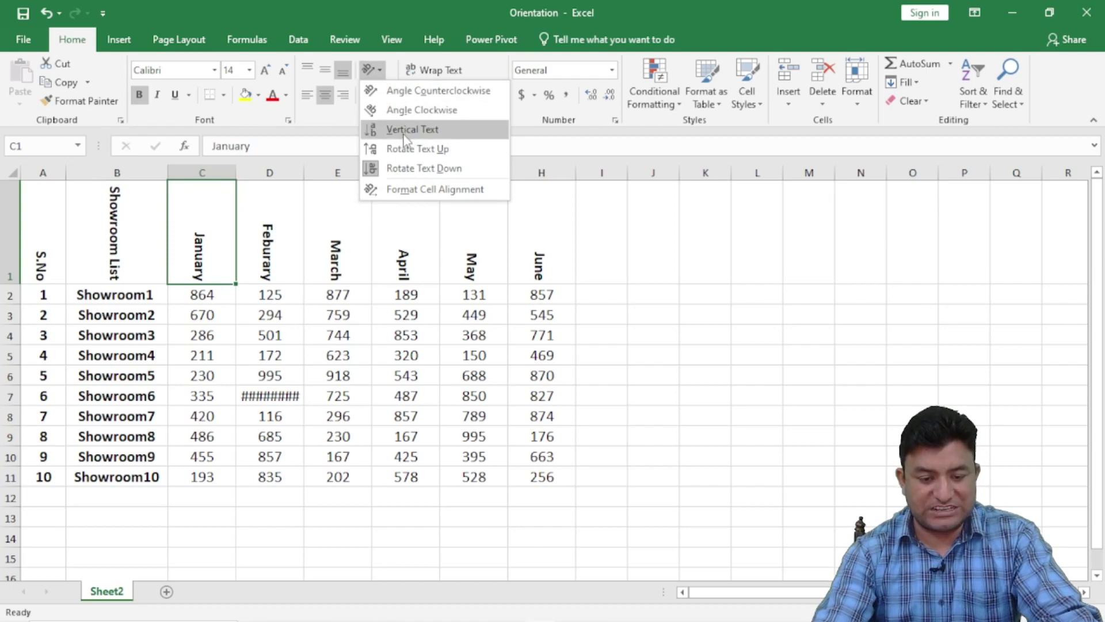
left_click(406, 130)
- Select the Showroom List header and view its Format Cells alignment settings
left_click(297, 214)
left_click(123, 259)
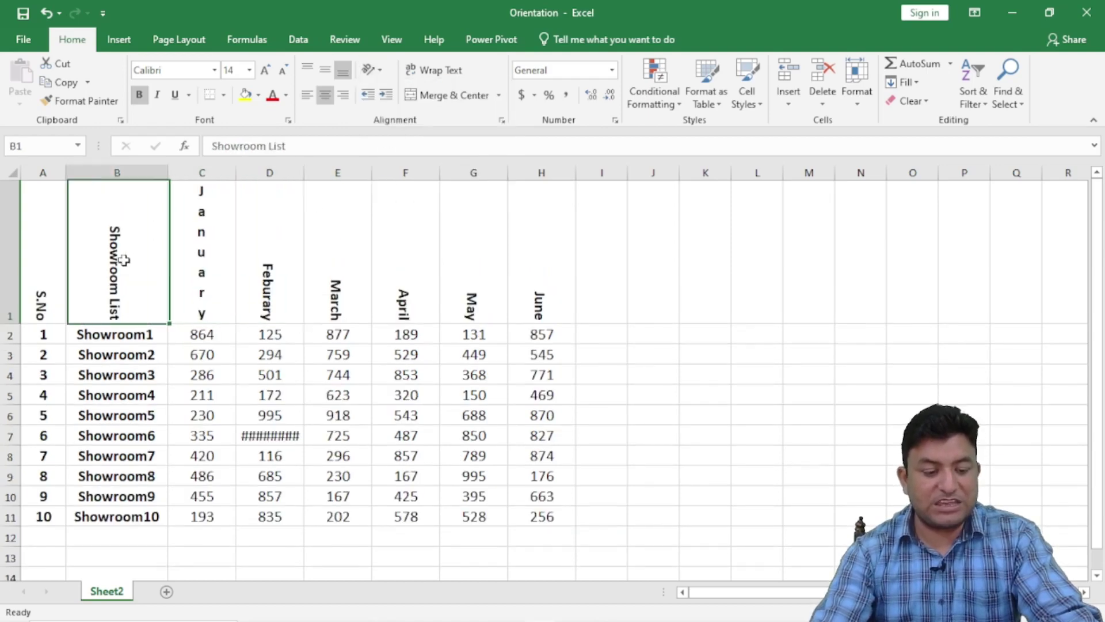
left_click(207, 259)
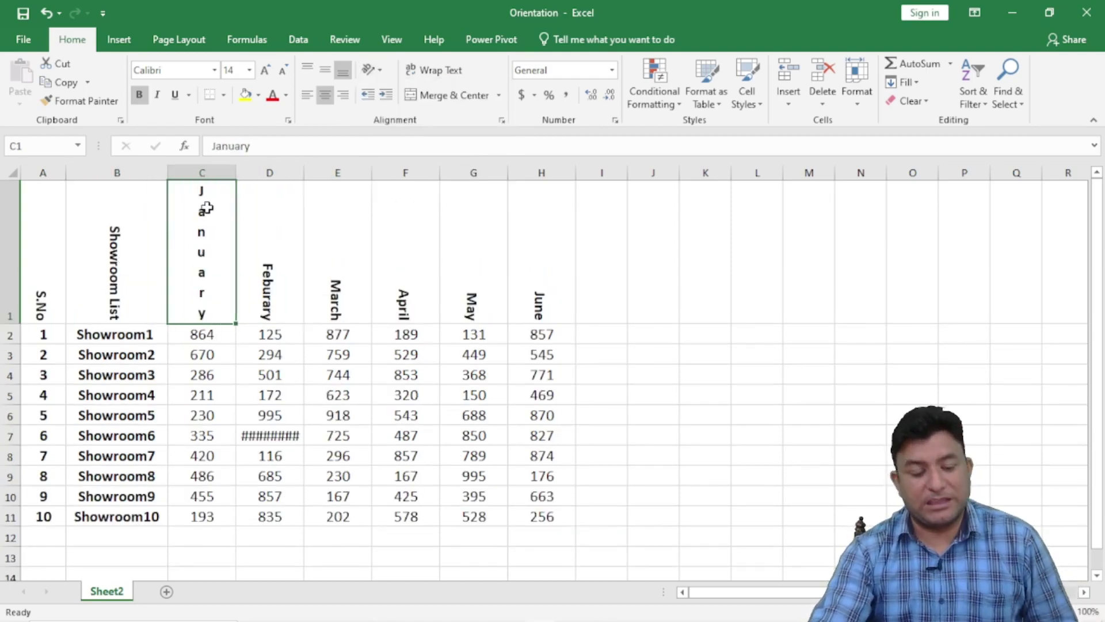
left_click(112, 258)
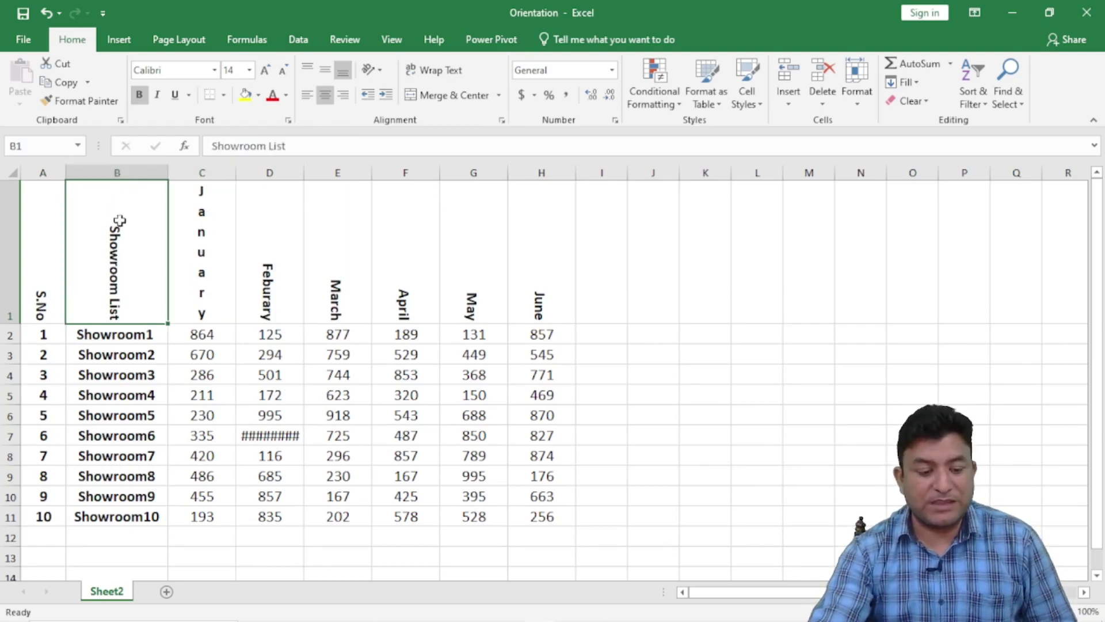
left_click(502, 121)
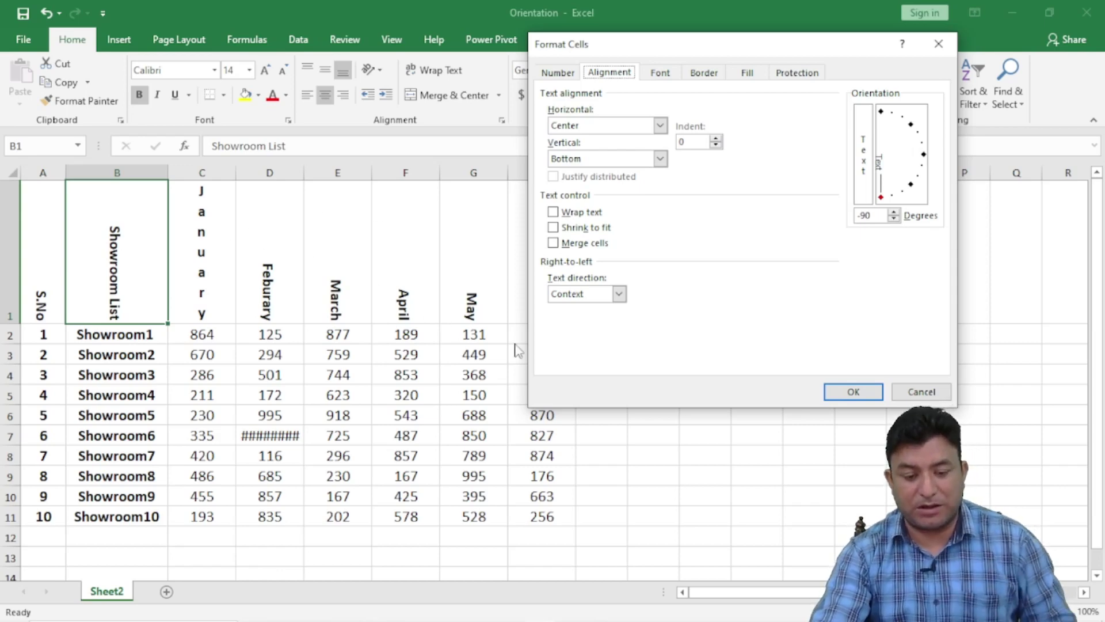
- Close Showroom List's alignment settings and review January's vertical text orientation in Format Cells
left_click(921, 391)
left_click(197, 253)
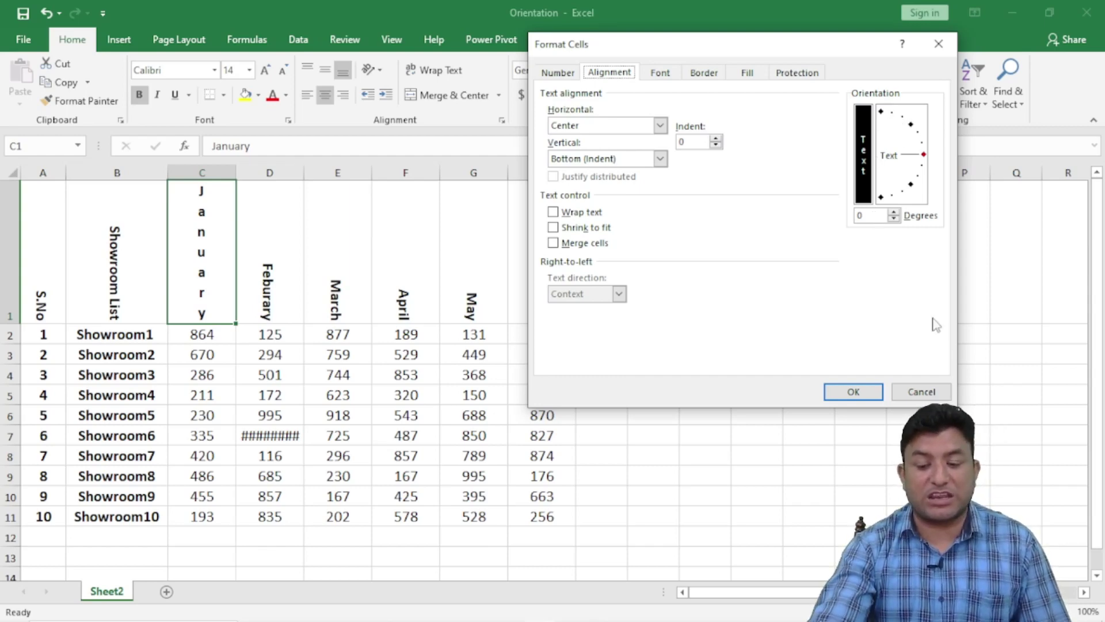
left_click(921, 392)
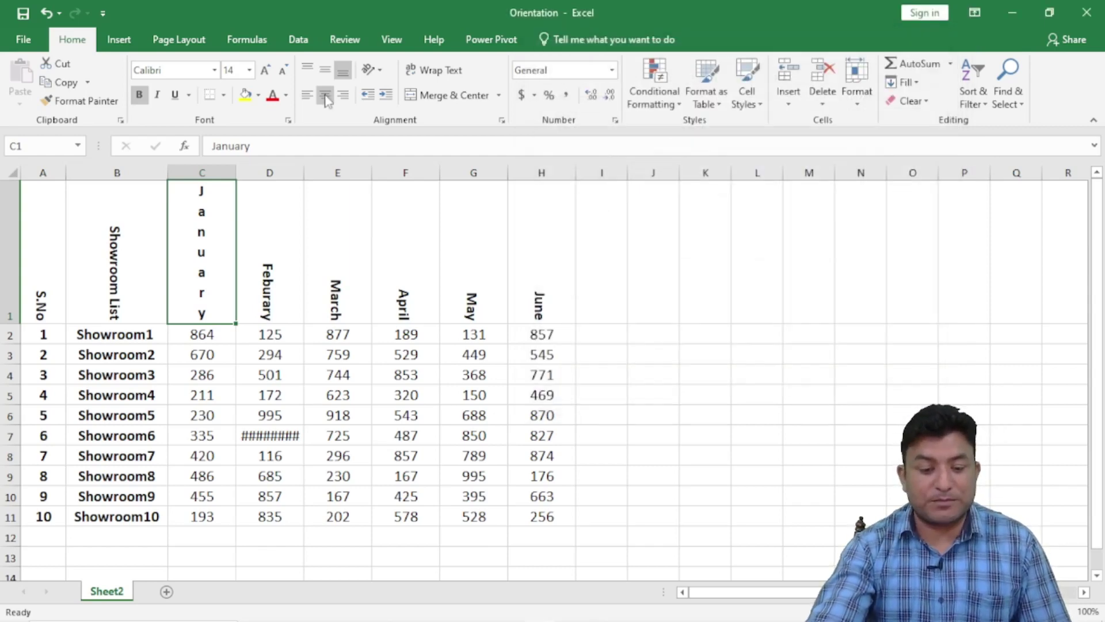
- Turn off Vertical Text on January in C1, then reapply stacked vertical text through Format Cells
left_click(381, 72)
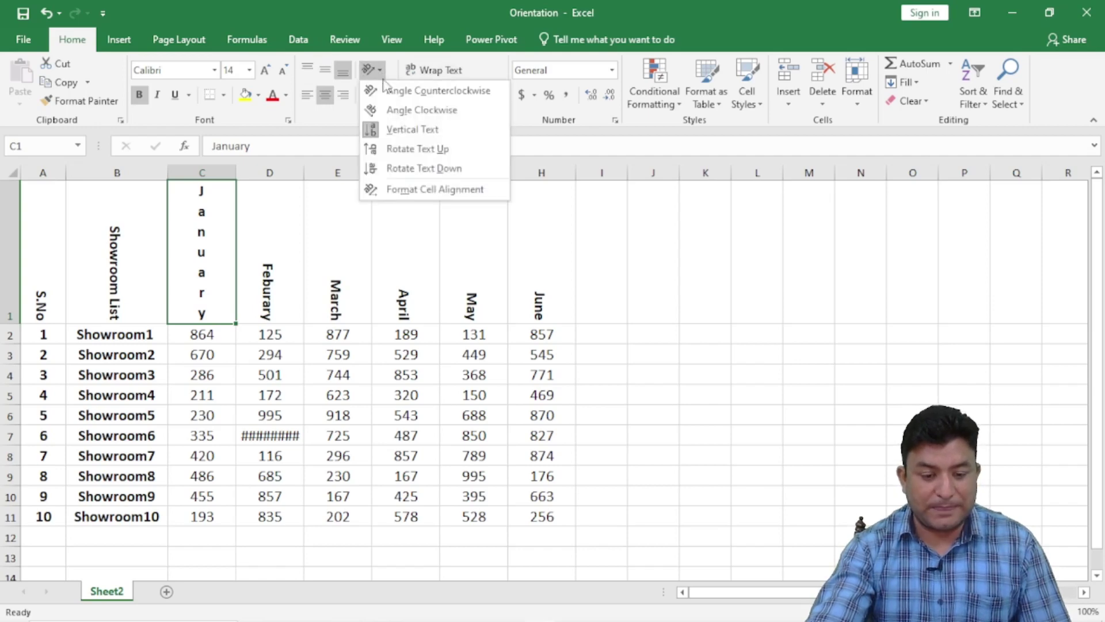
left_click(415, 130)
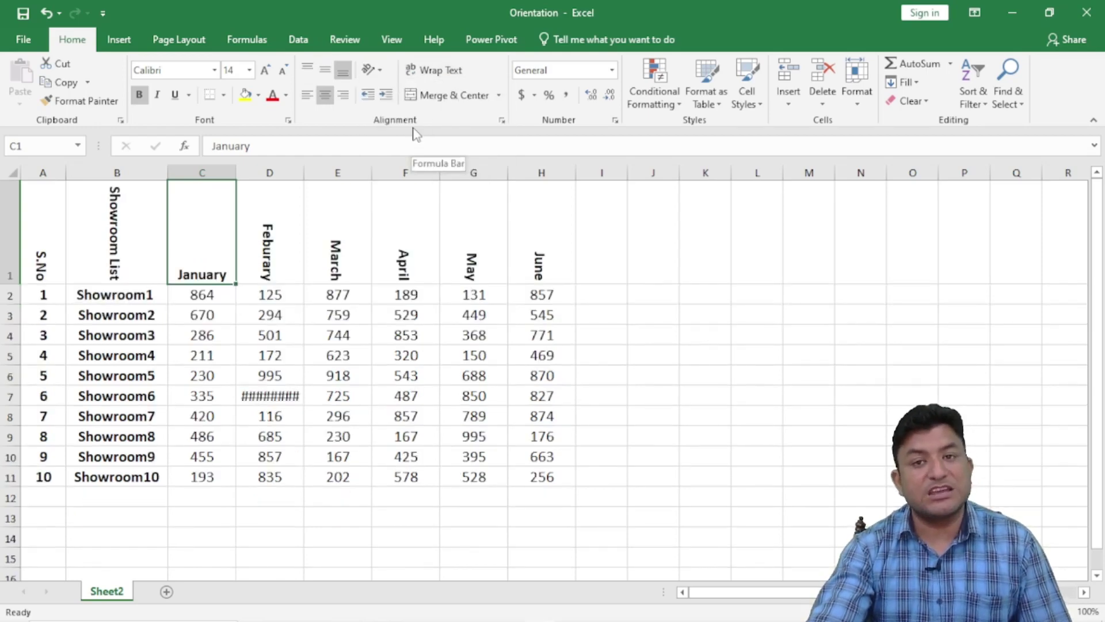
left_click(501, 120)
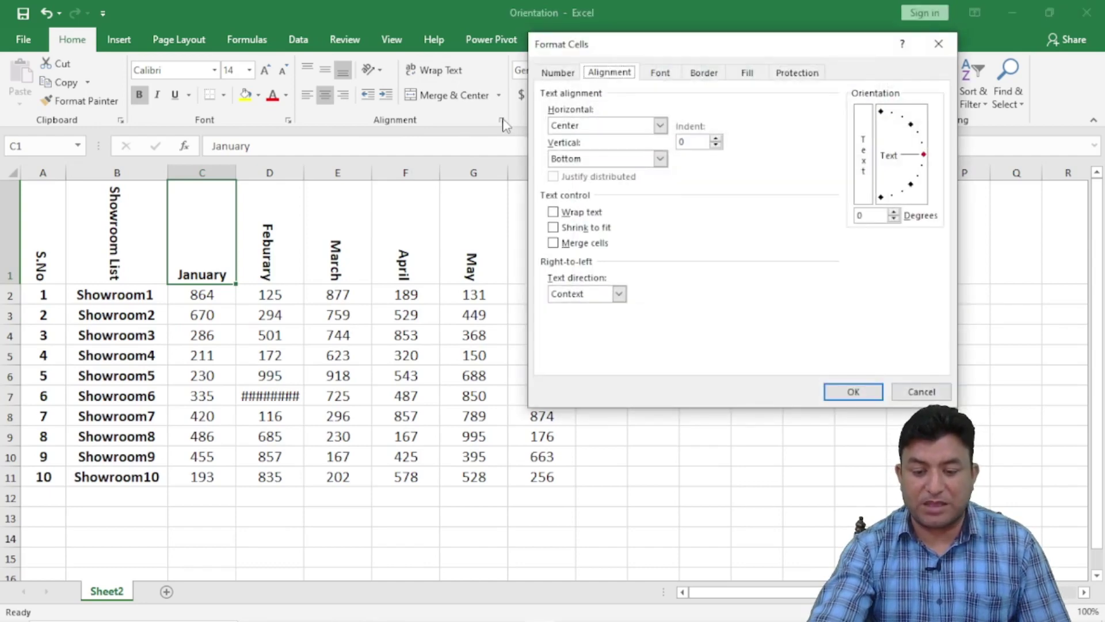
left_click(862, 152)
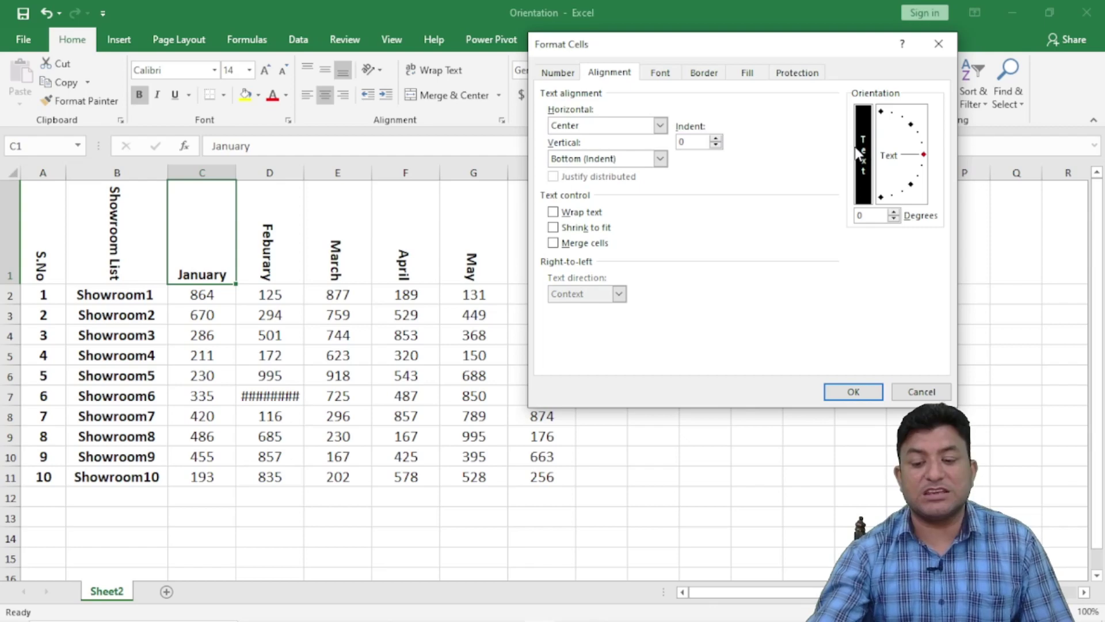
left_click(852, 391)
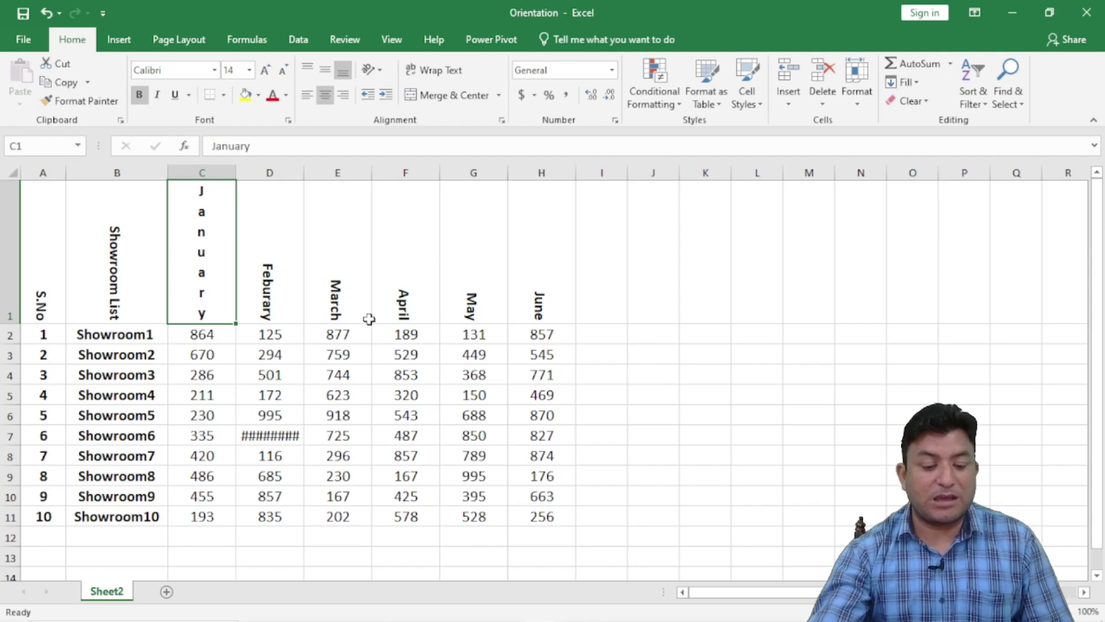
left_click(99, 385)
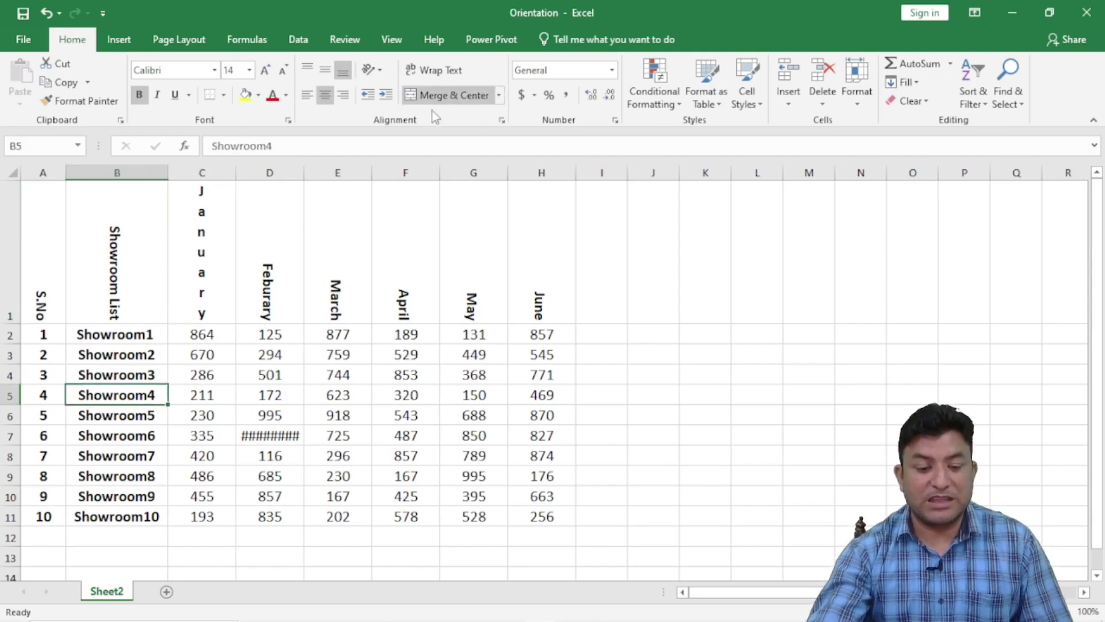
- Browse the Horizontal alignment options in Format Cells, cancel, and select the January header C1
left_click(502, 121)
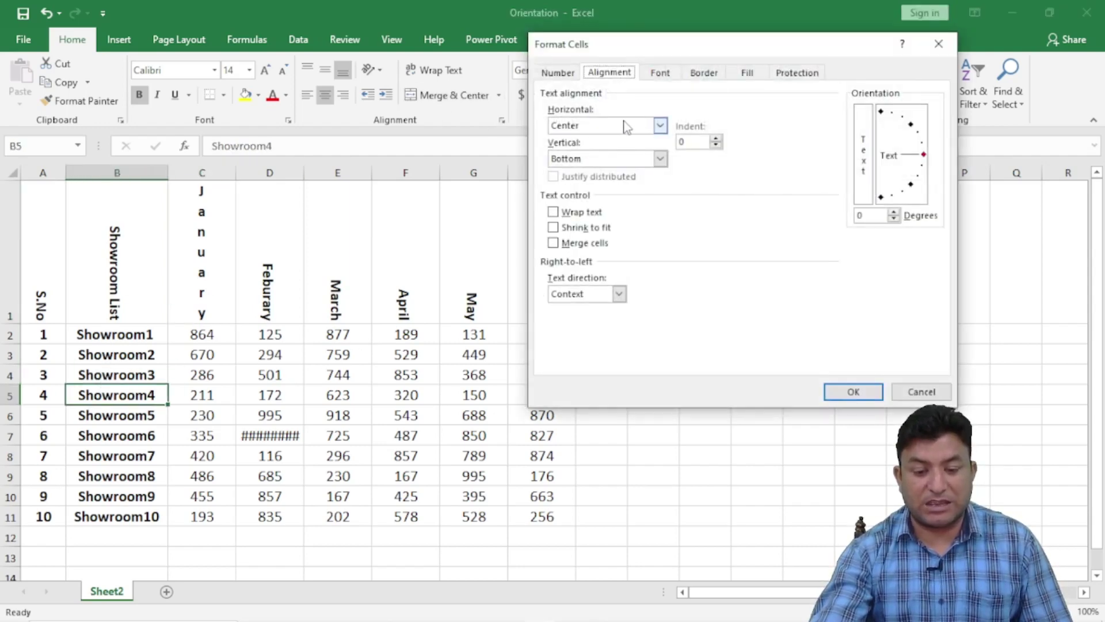
left_click(661, 126)
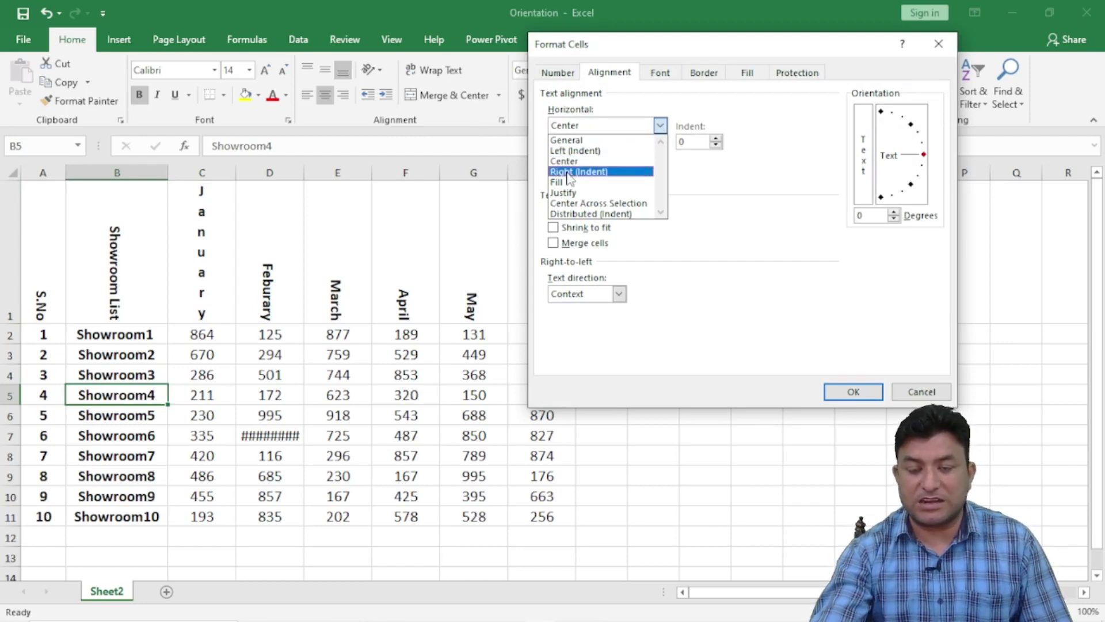
left_click(843, 391)
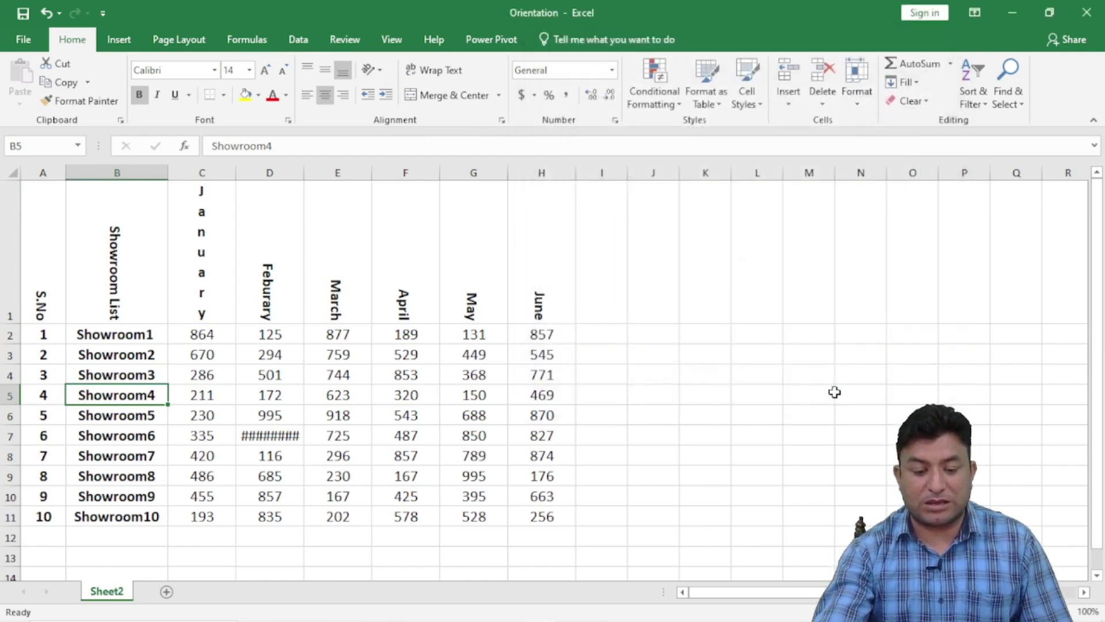
left_click(217, 254)
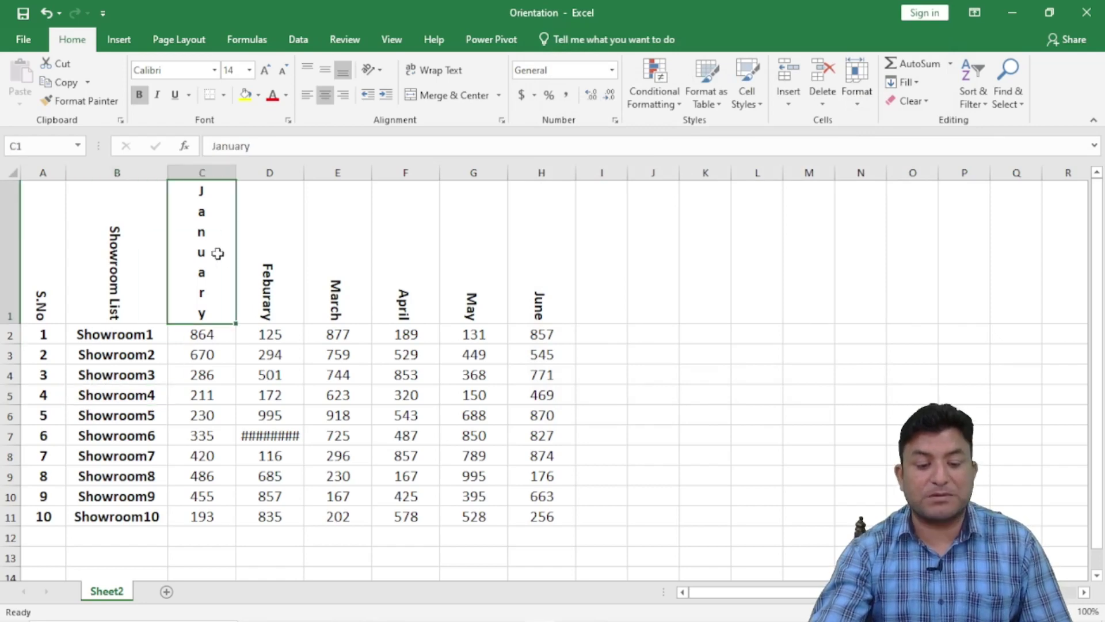
- Review January's Vertical and Horizontal alignment choices, keep Bottom, cancel without changes, and reopen Format Cells
left_click(502, 120)
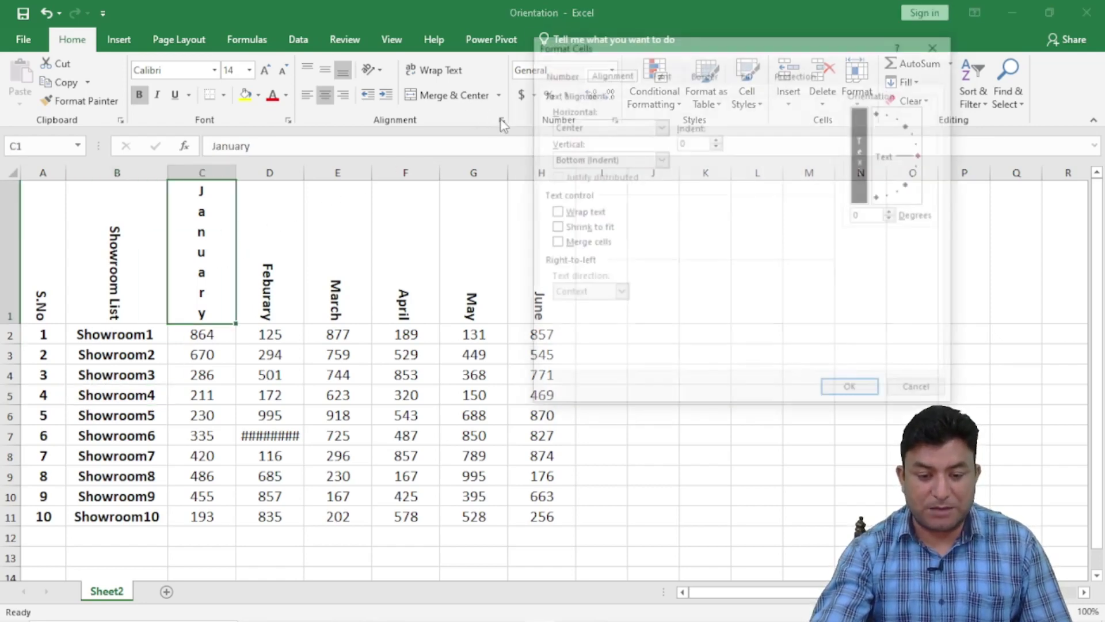
left_click(660, 159)
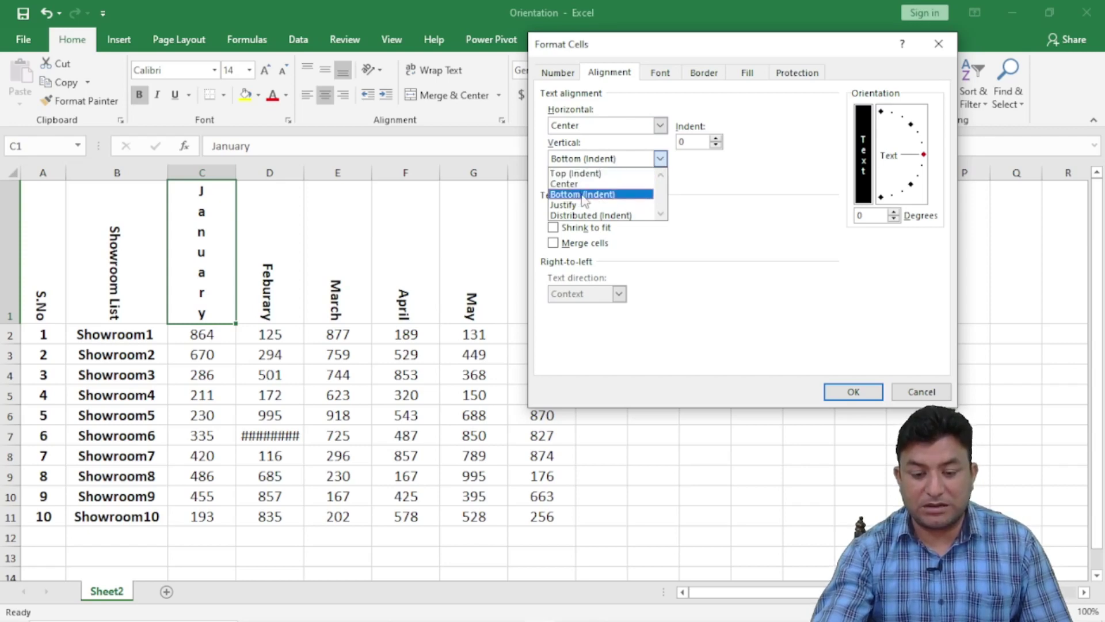
left_click(660, 127)
left_click(661, 128)
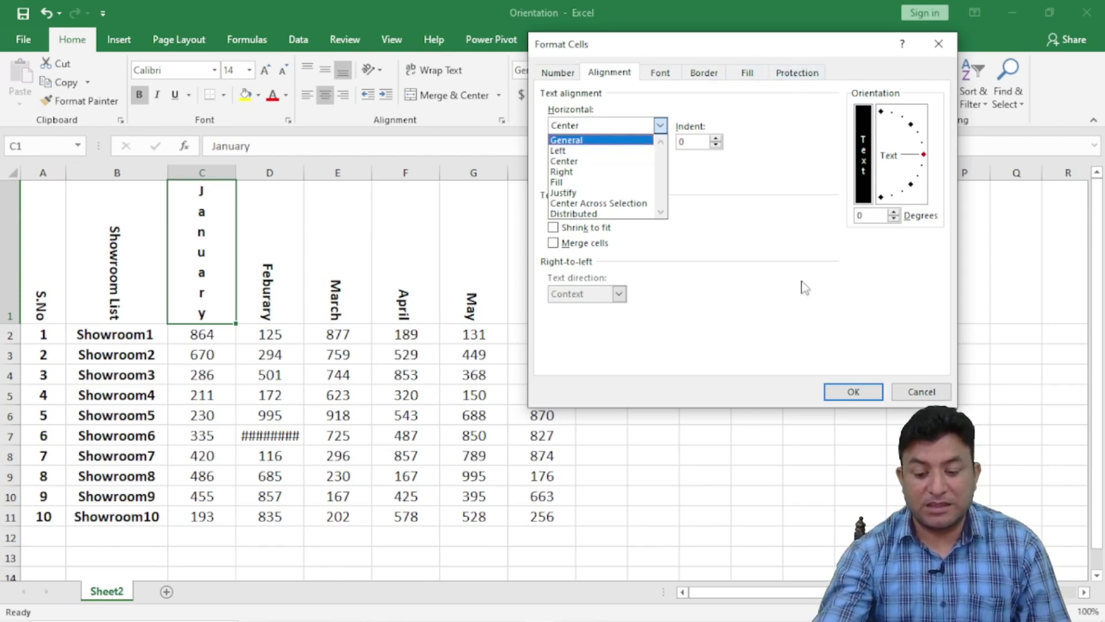
left_click(851, 391)
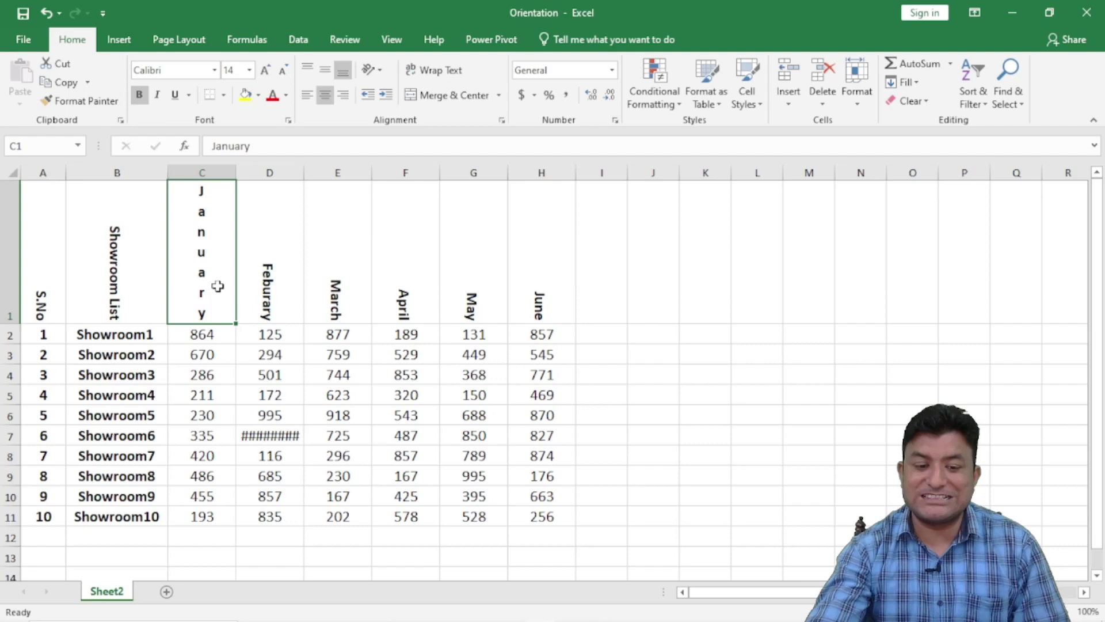
left_click(501, 120)
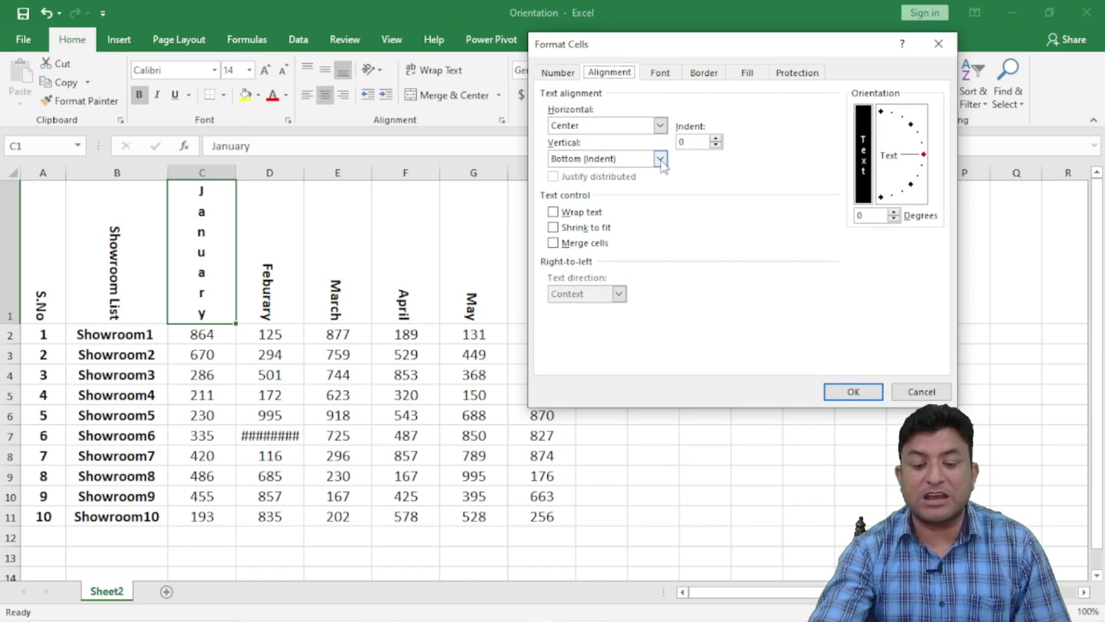
- Raise the stacked January header's indent to 5 and apply it
left_click(716, 139)
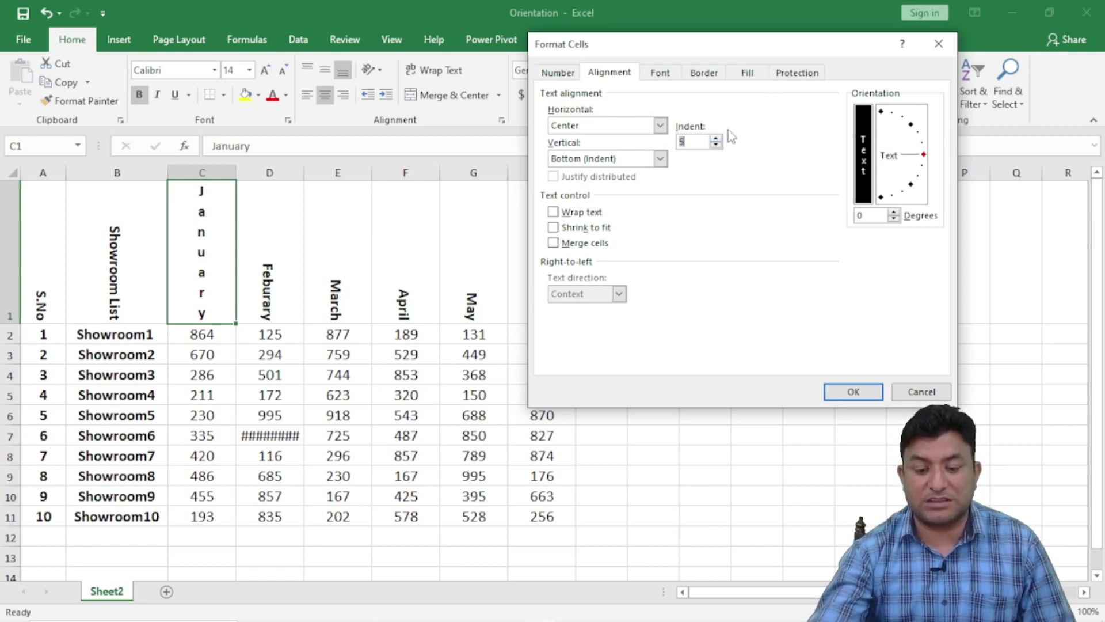
left_click(853, 391)
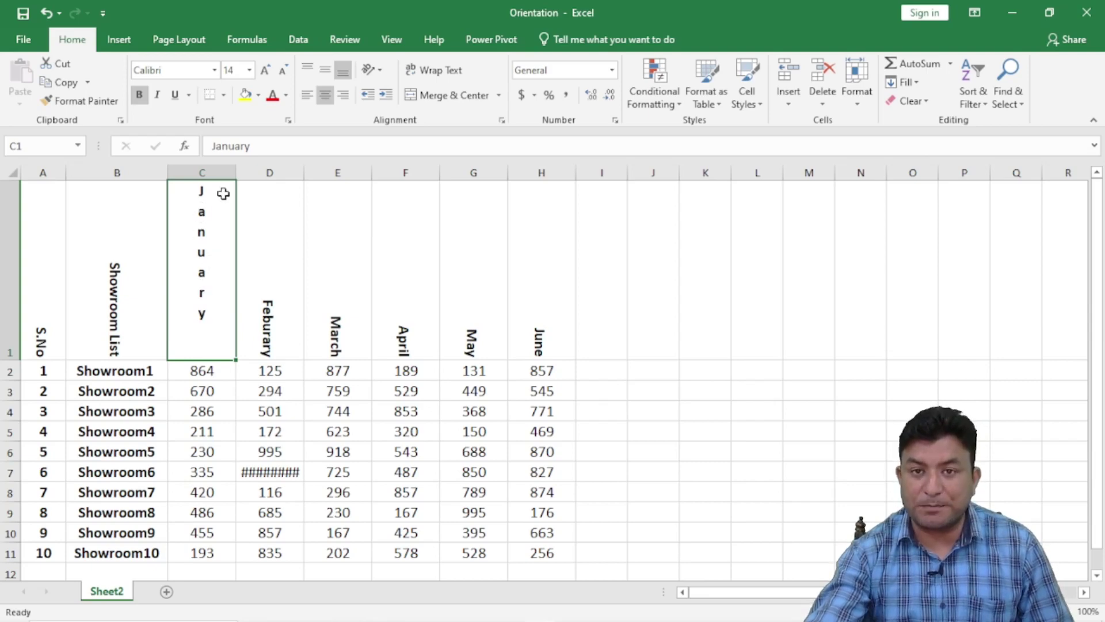
left_click(501, 121)
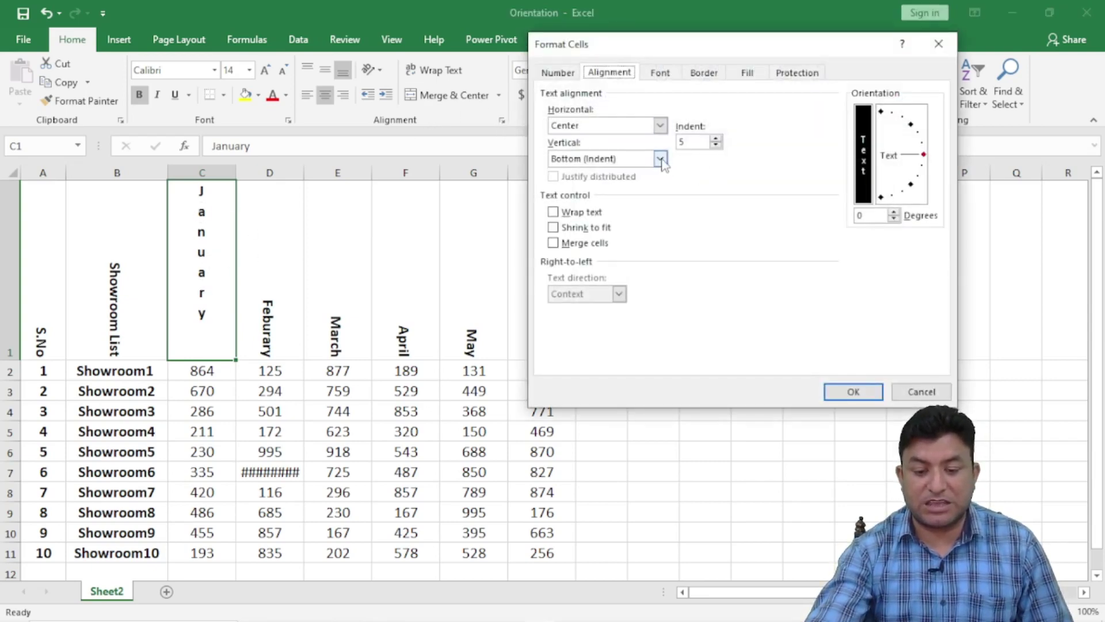
- Set January's vertical alignment to Top (Indent) with an indent of 5
left_click(716, 144)
left_click(716, 145)
left_click(660, 158)
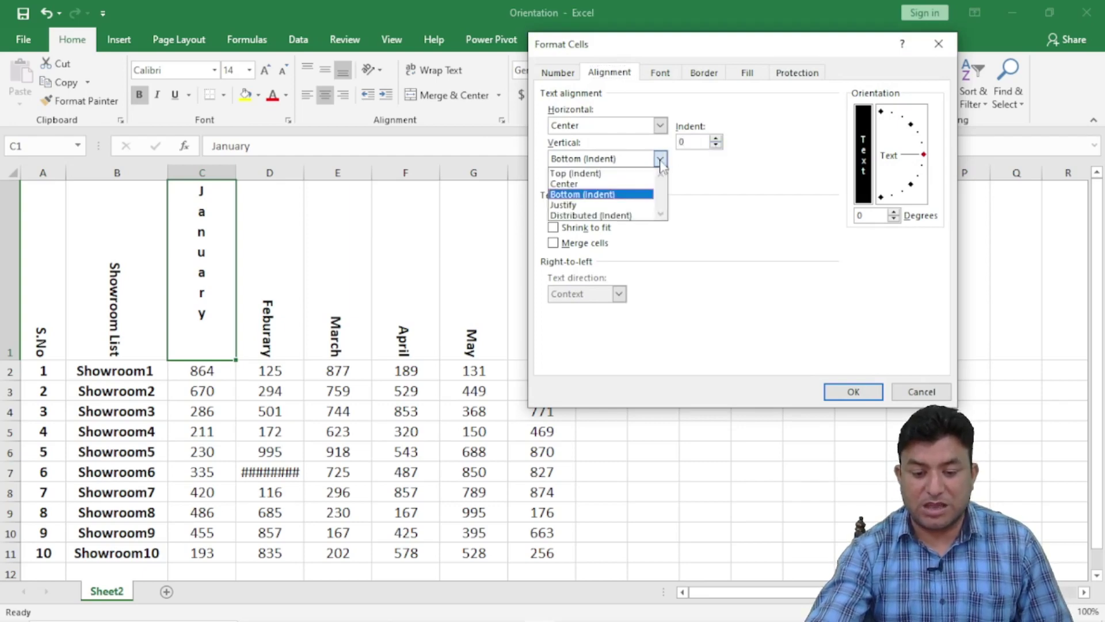
left_click(586, 177)
left_click(689, 144)
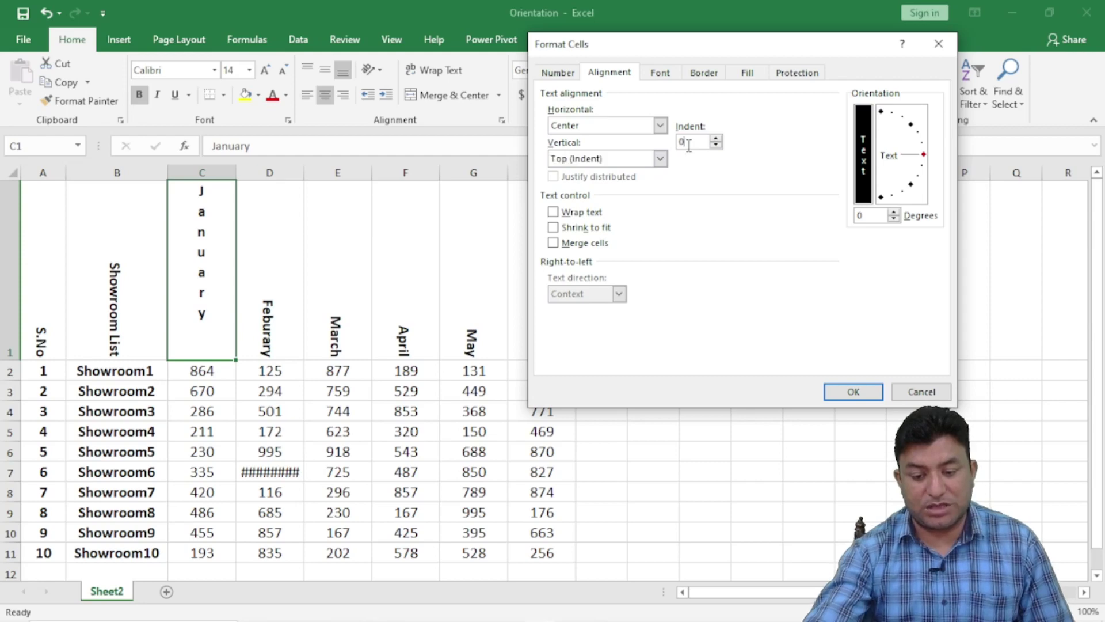
type("5")
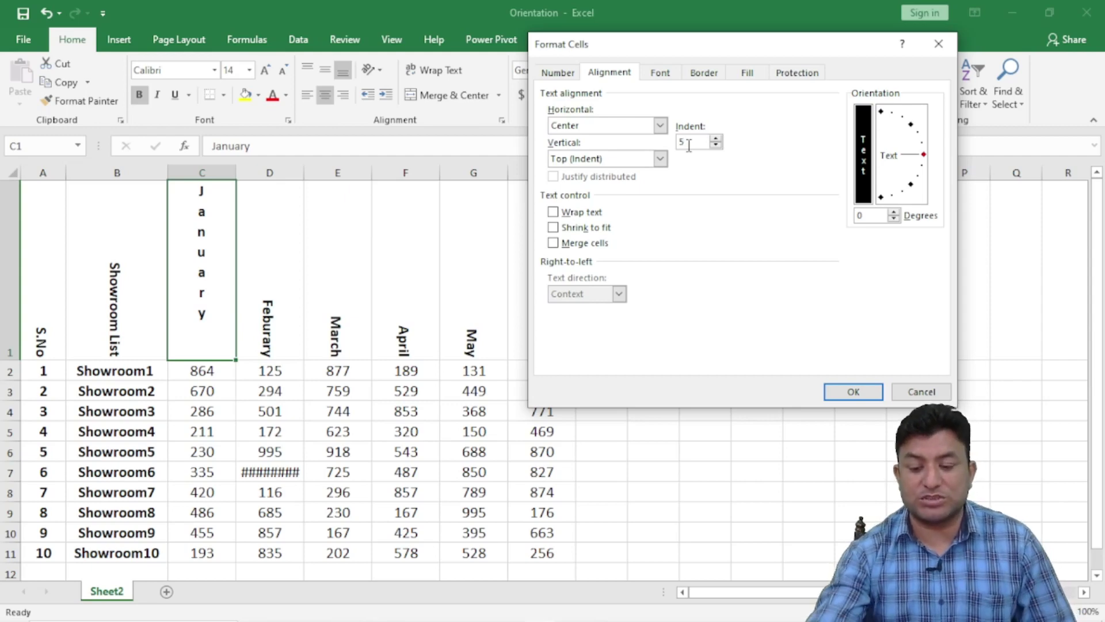
left_click(853, 391)
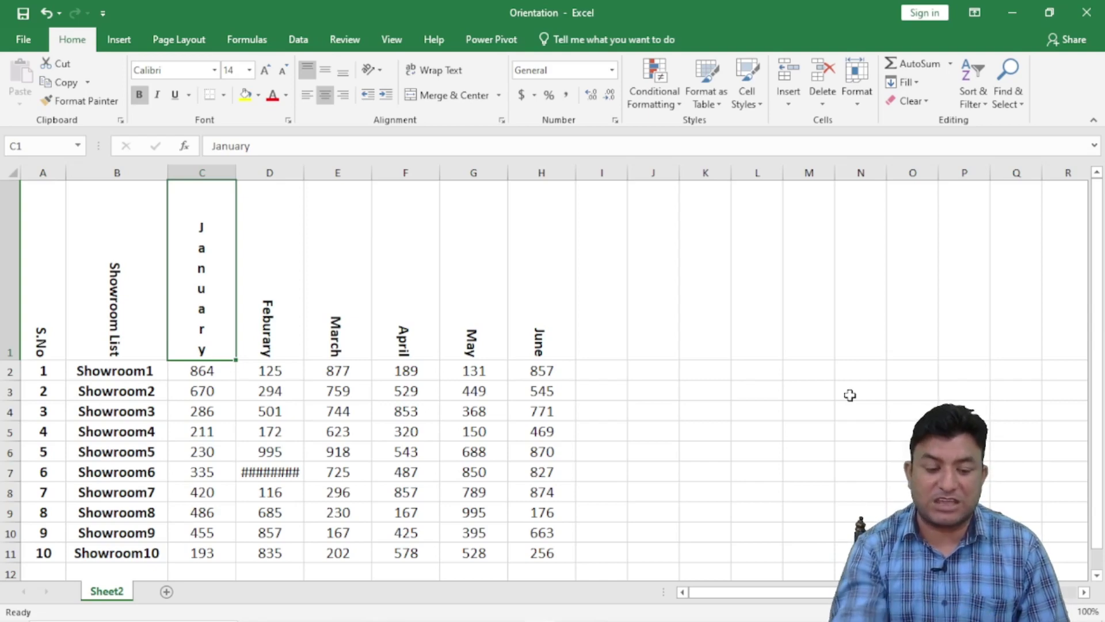
key("BackSpace")
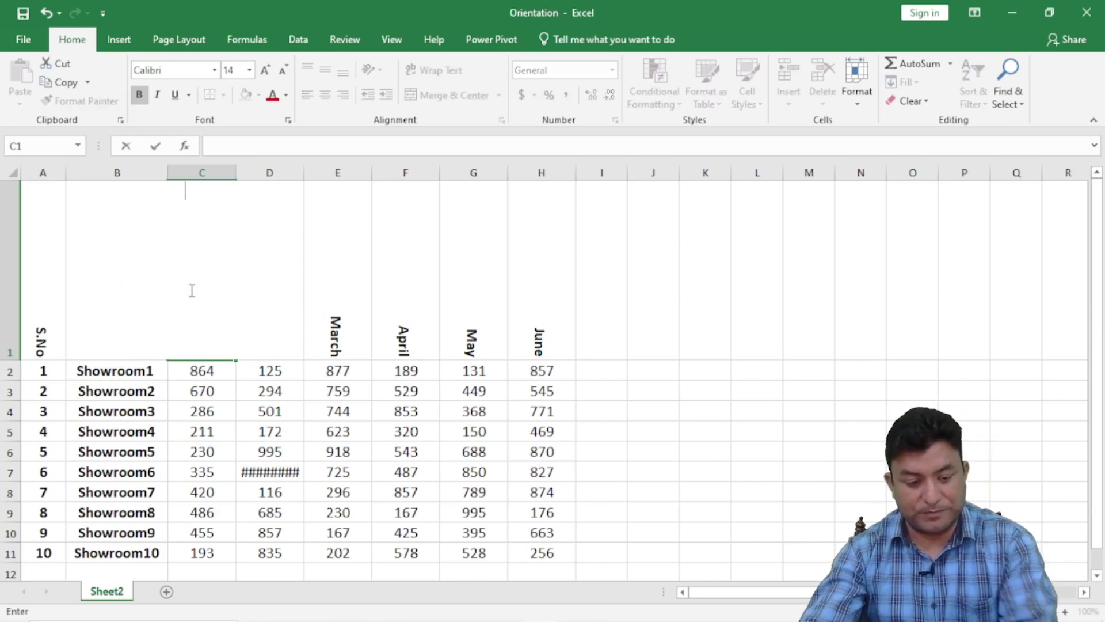
- Enter 'jan' as the new C1 header, then select the Feburary header in D1
left_click(226, 382)
left_click(190, 230)
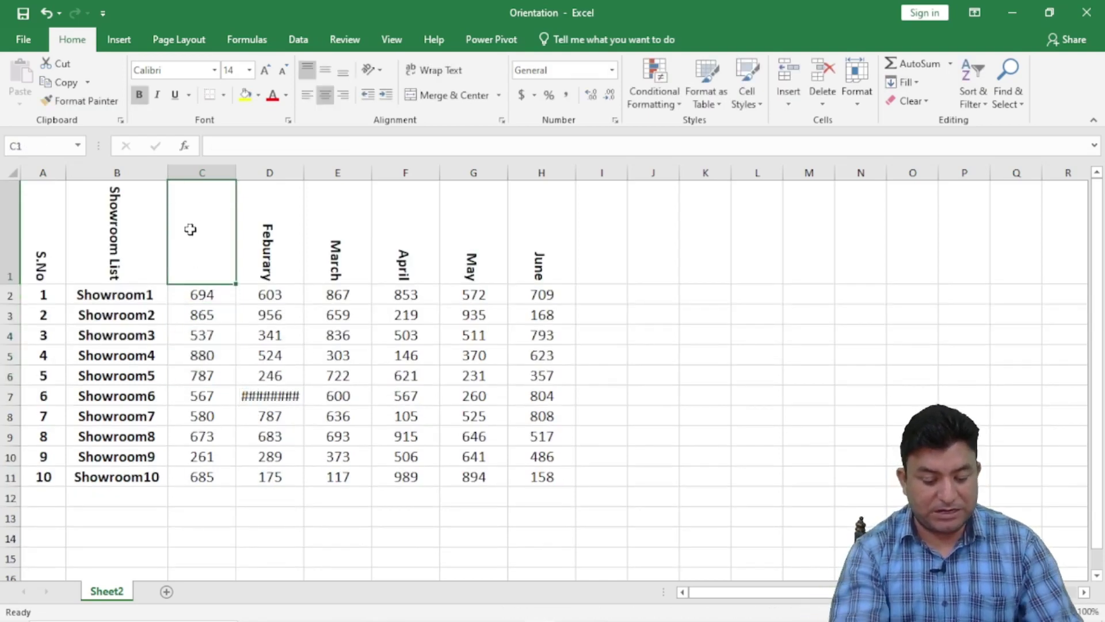
type("jan")
key("Return")
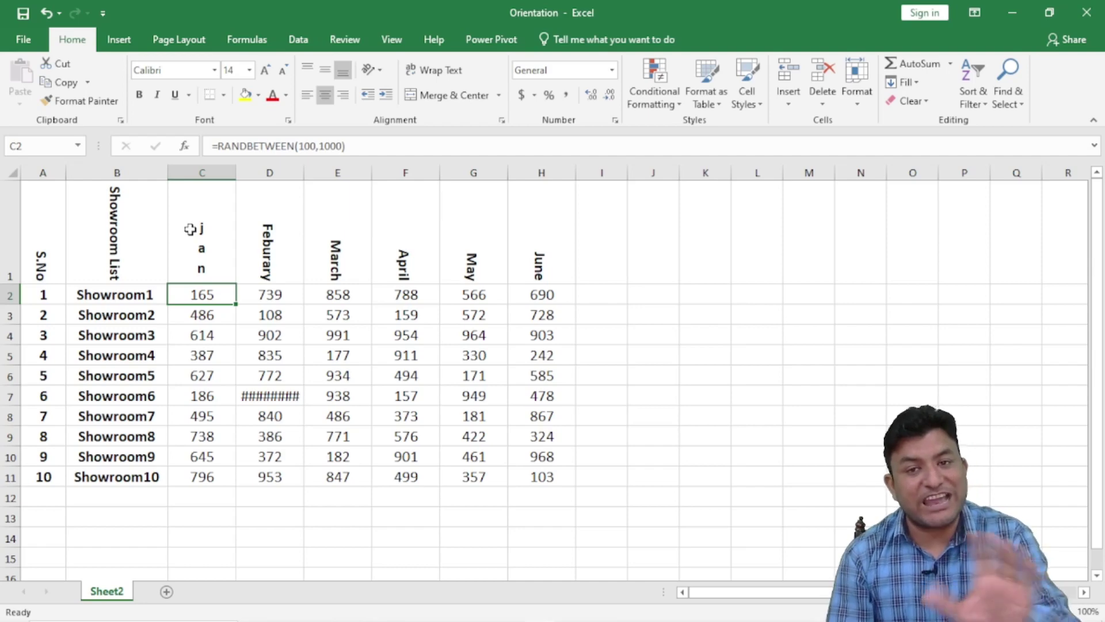
left_click(281, 238)
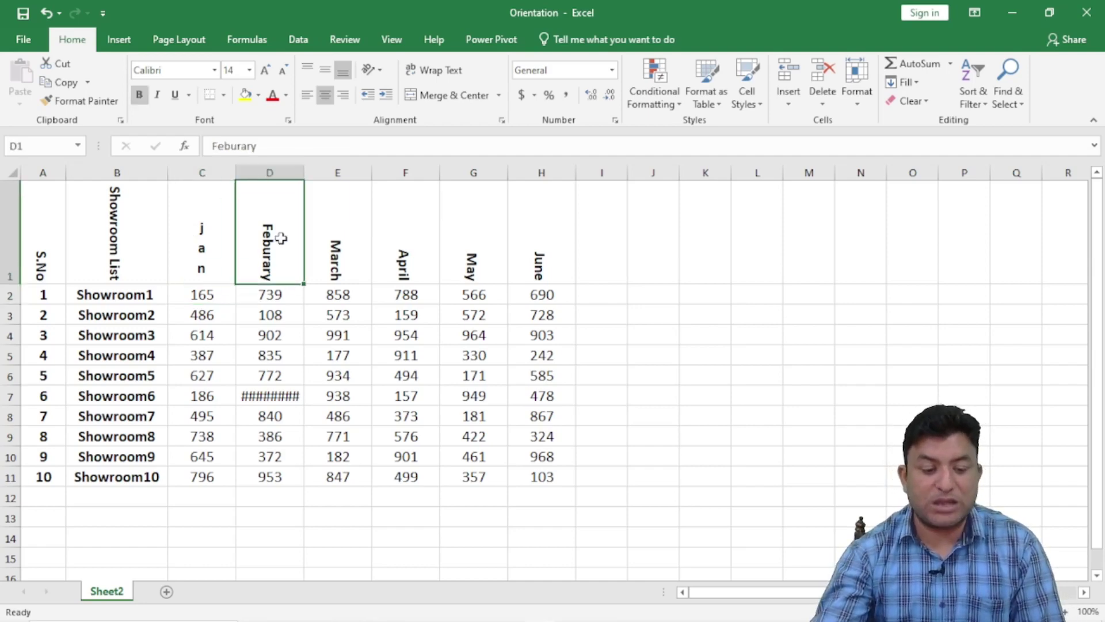
left_click(501, 119)
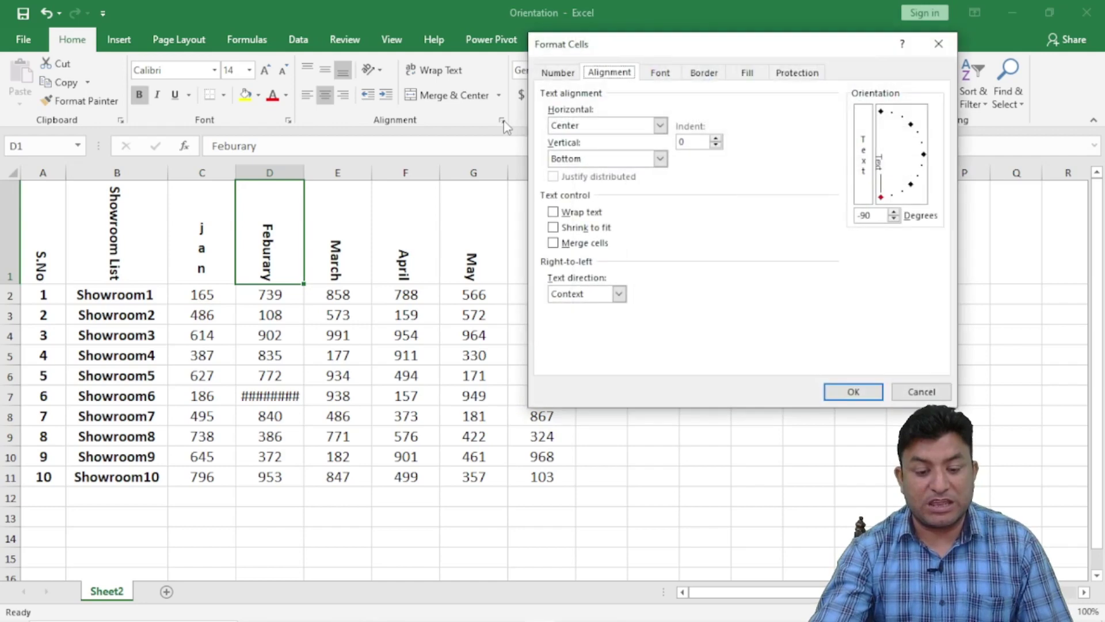
left_click(660, 160)
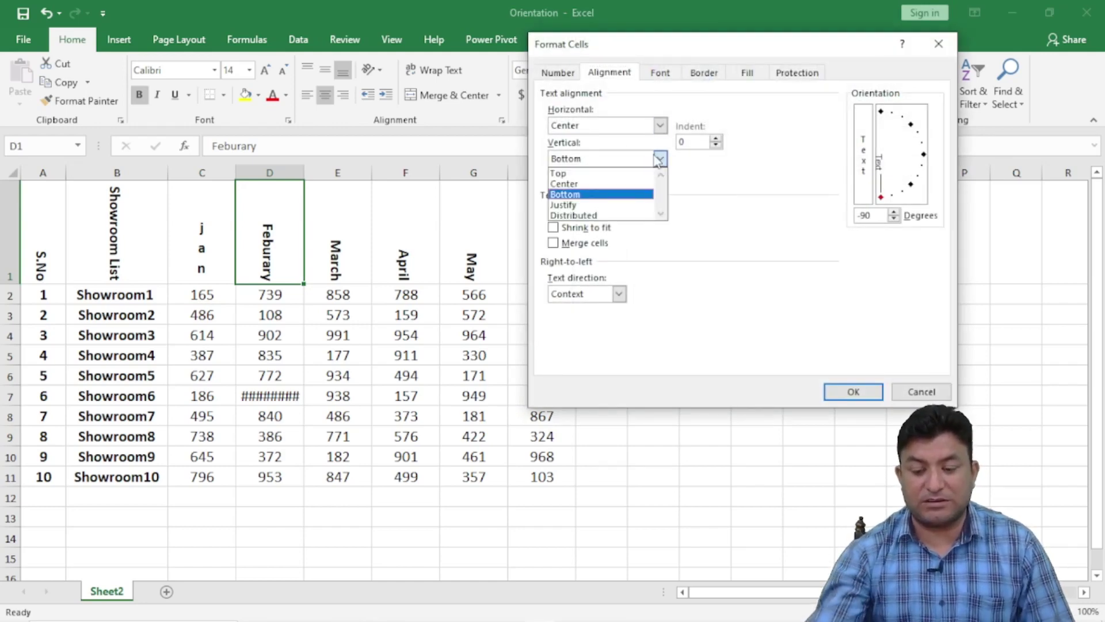
left_click(916, 387)
left_click(914, 387)
left_click(195, 238)
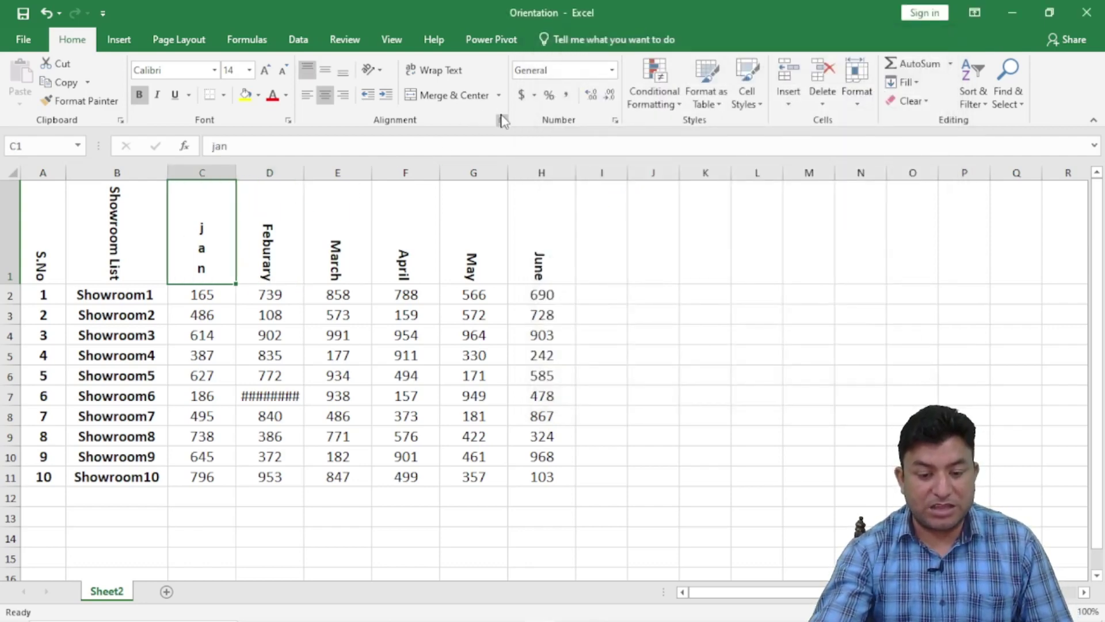
left_click(501, 120)
left_click(660, 159)
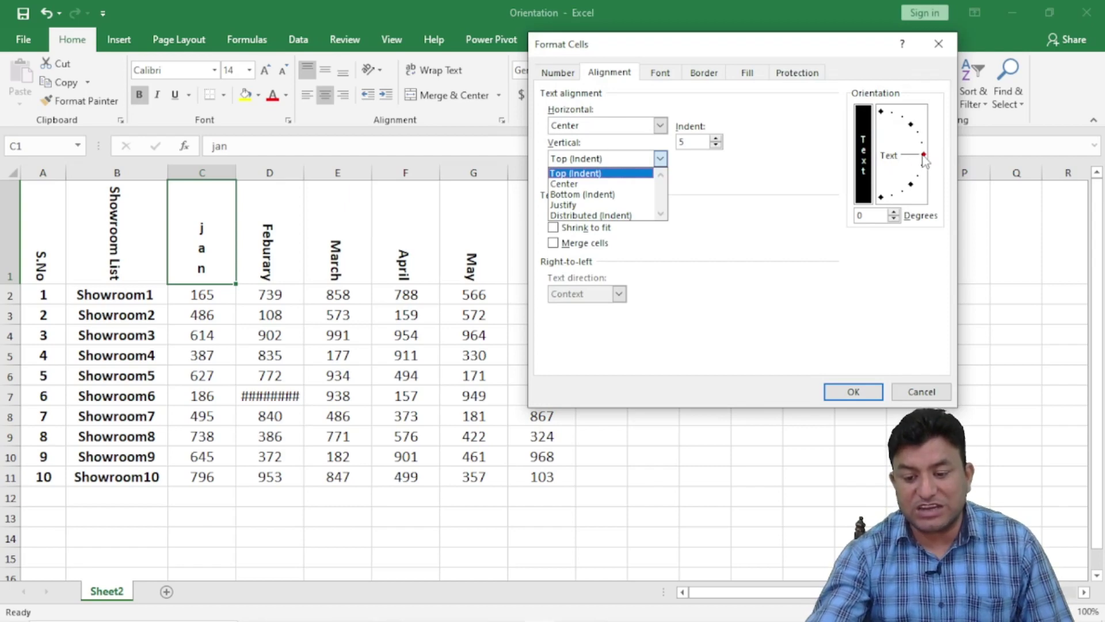
left_click_drag(923, 160, 923, 166)
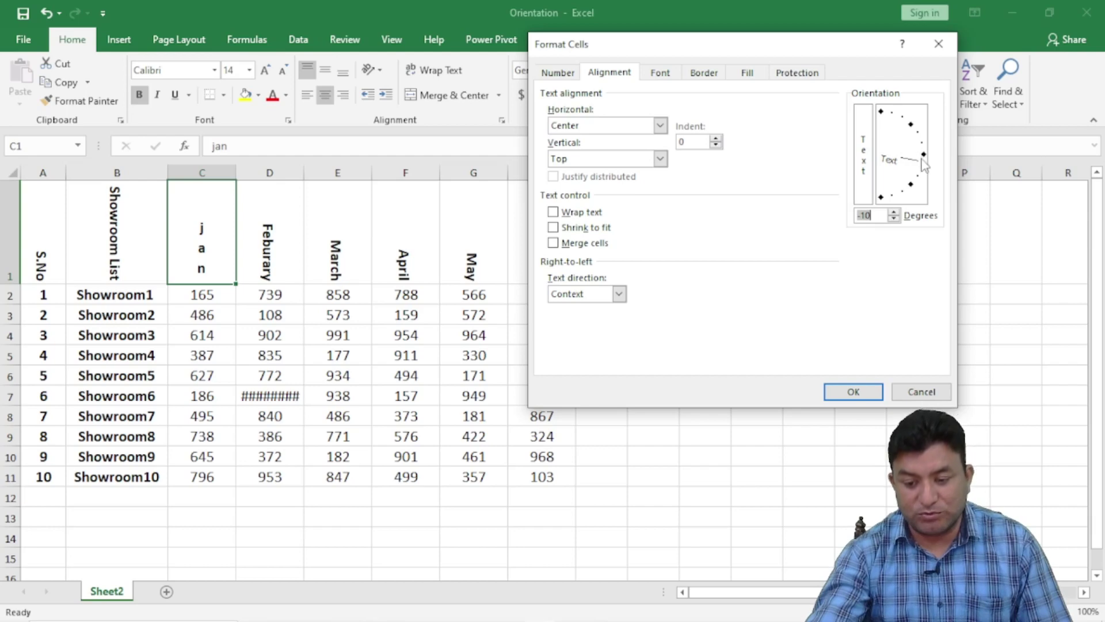
left_click_drag(920, 164, 921, 160)
left_click(870, 167)
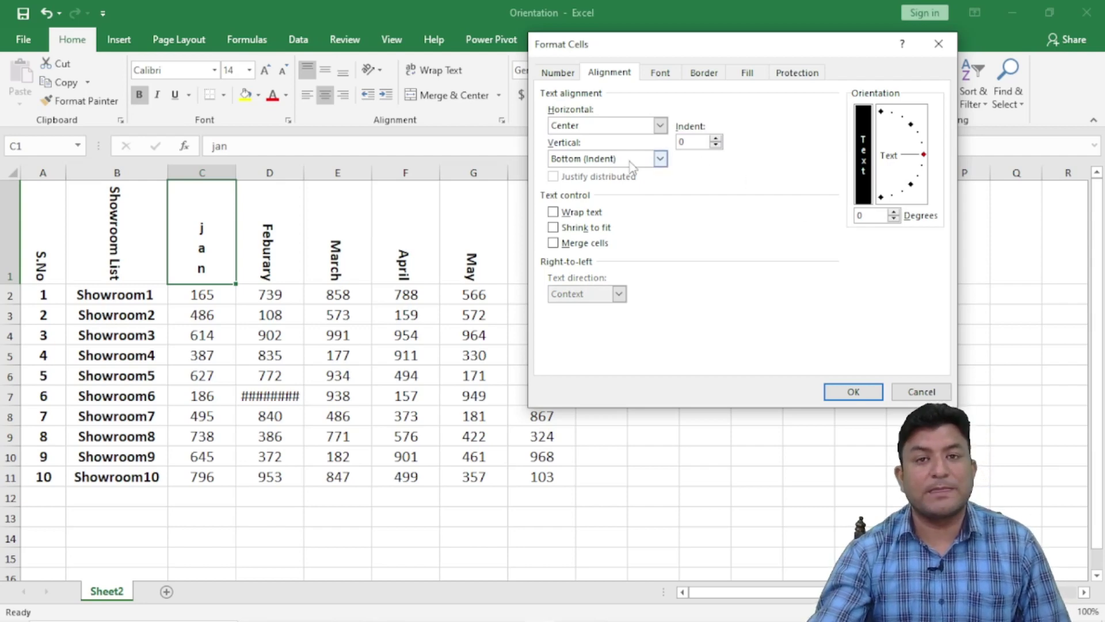
left_click(863, 175)
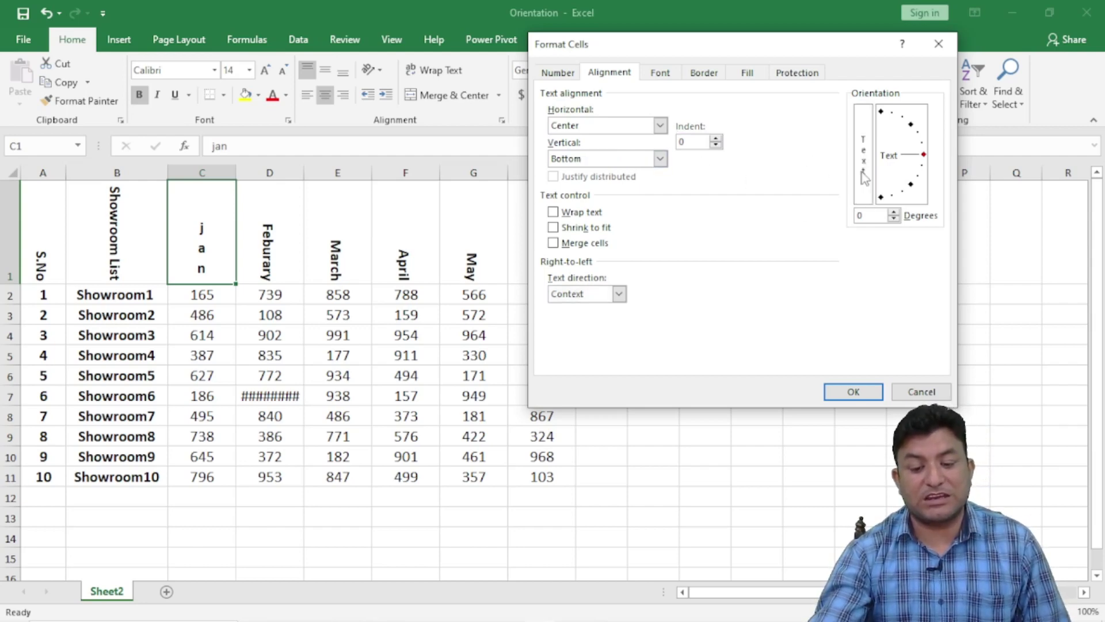
left_click(660, 159)
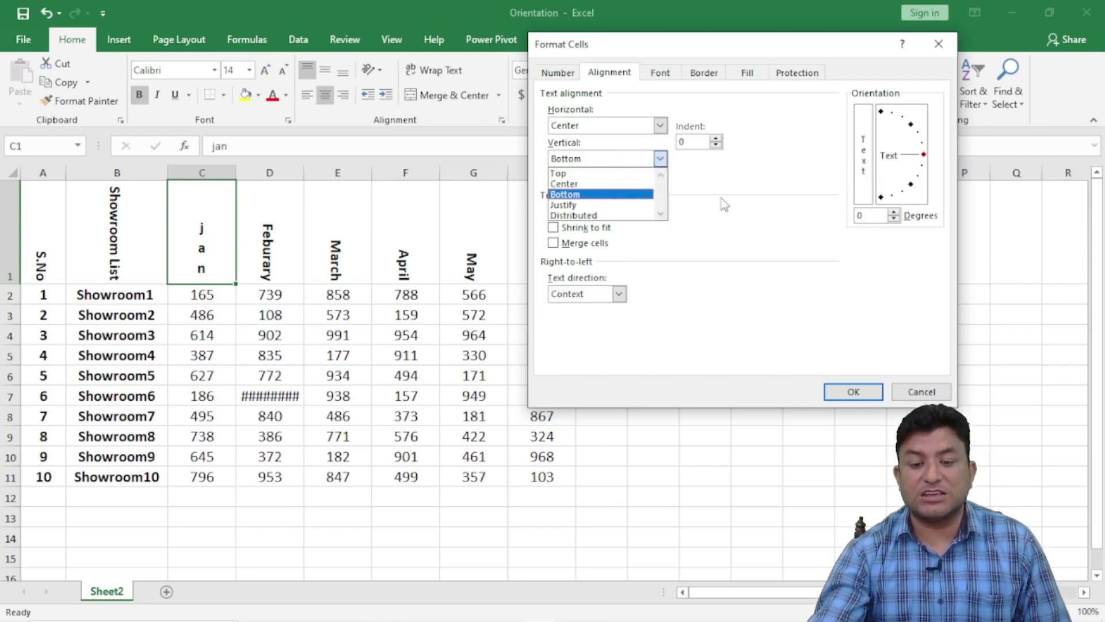
left_click(755, 191)
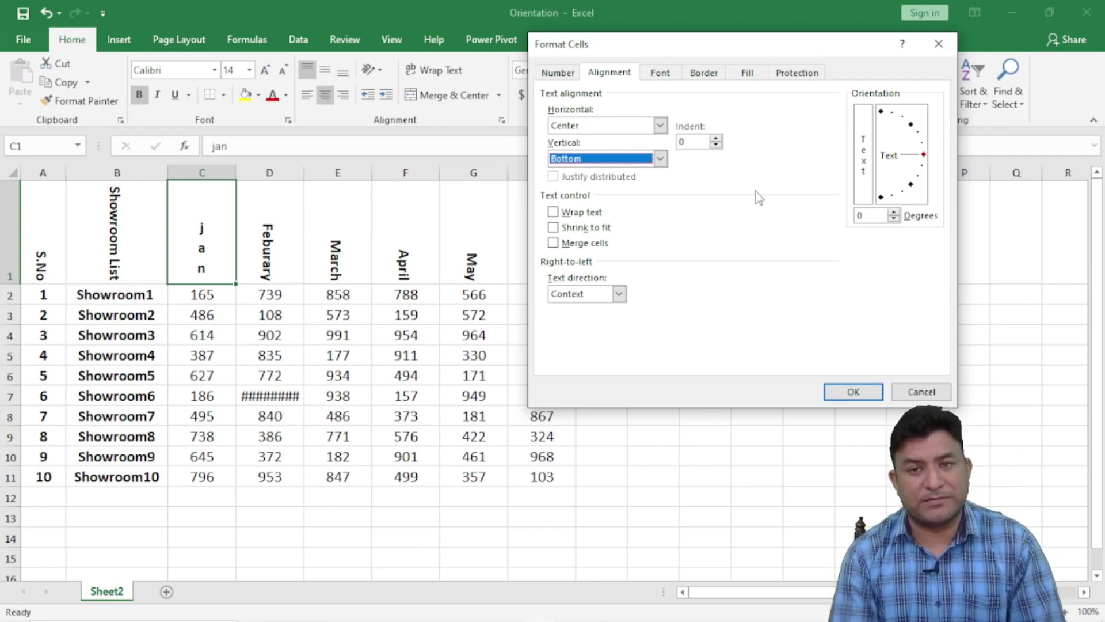
left_click(919, 392)
left_click(418, 207)
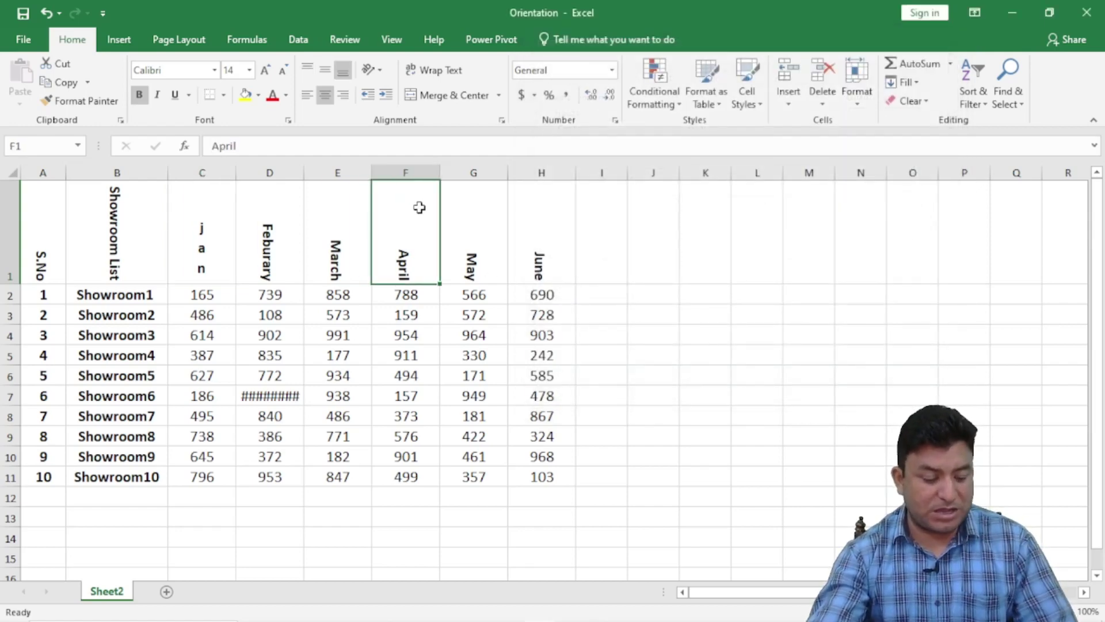
- Preview the Orientation menu via Alt, H, FQ, then open Format Cells alignment for April in F1
key("alt")
key("h")
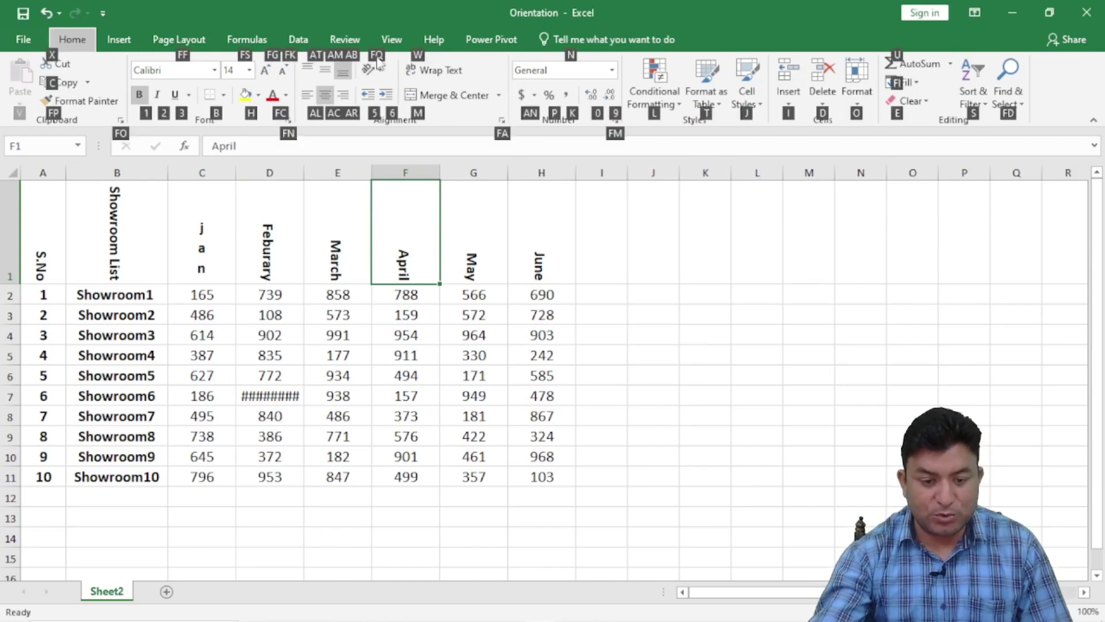
key("f")
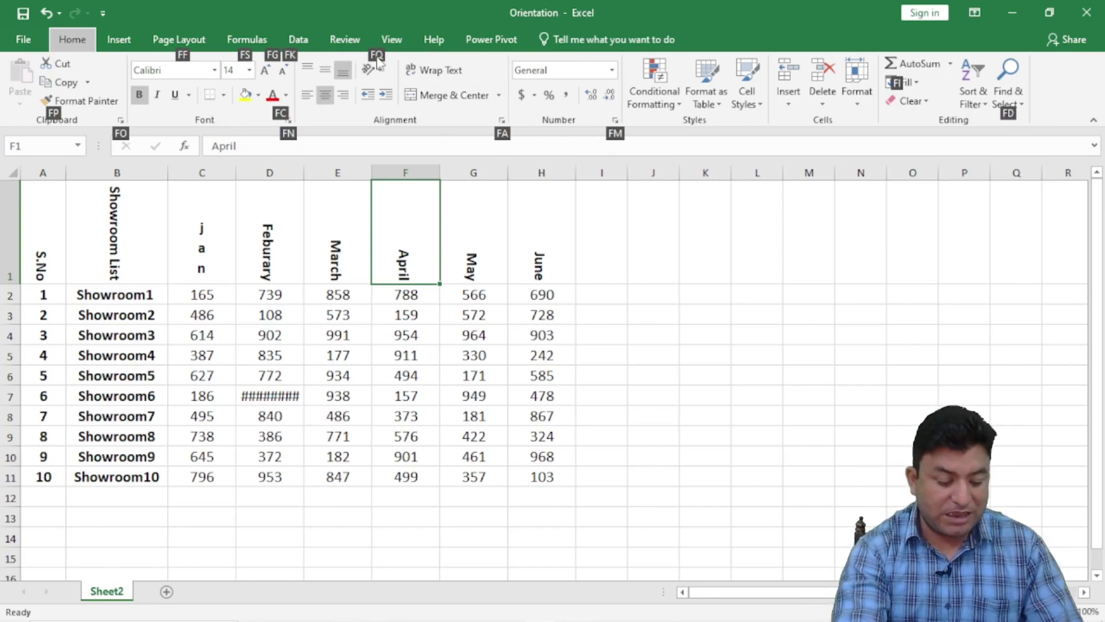
key("q")
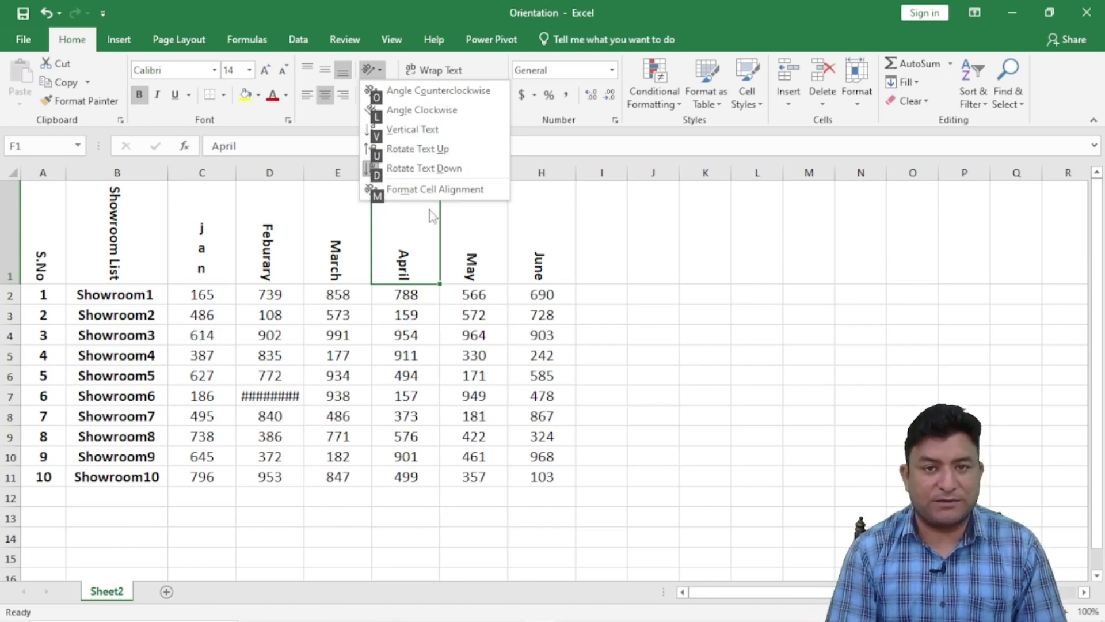
key("Escape")
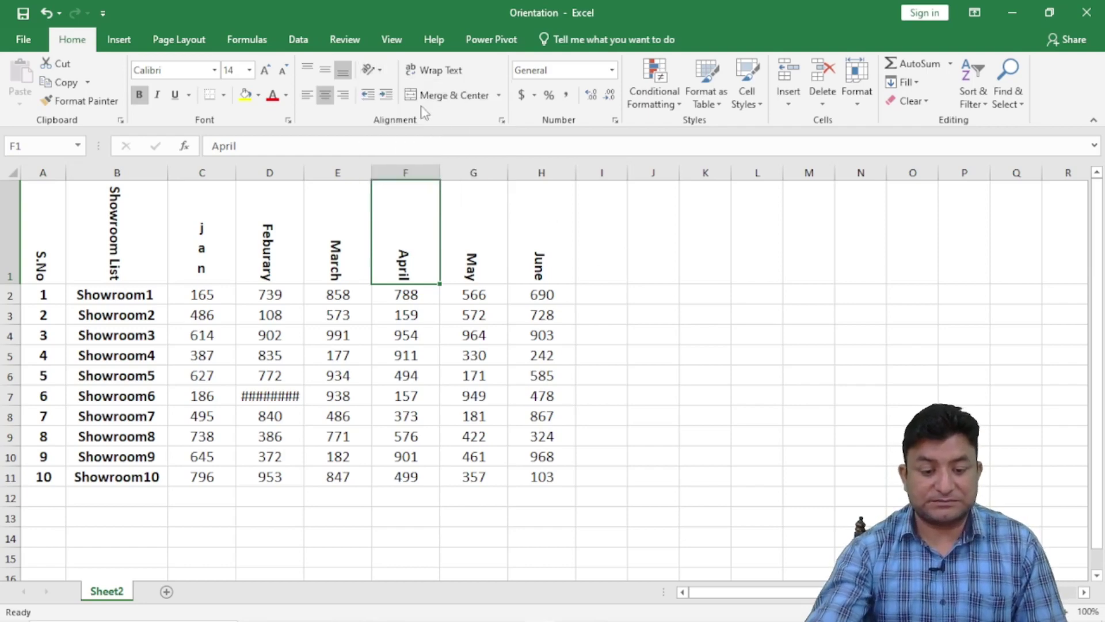
left_click(501, 120)
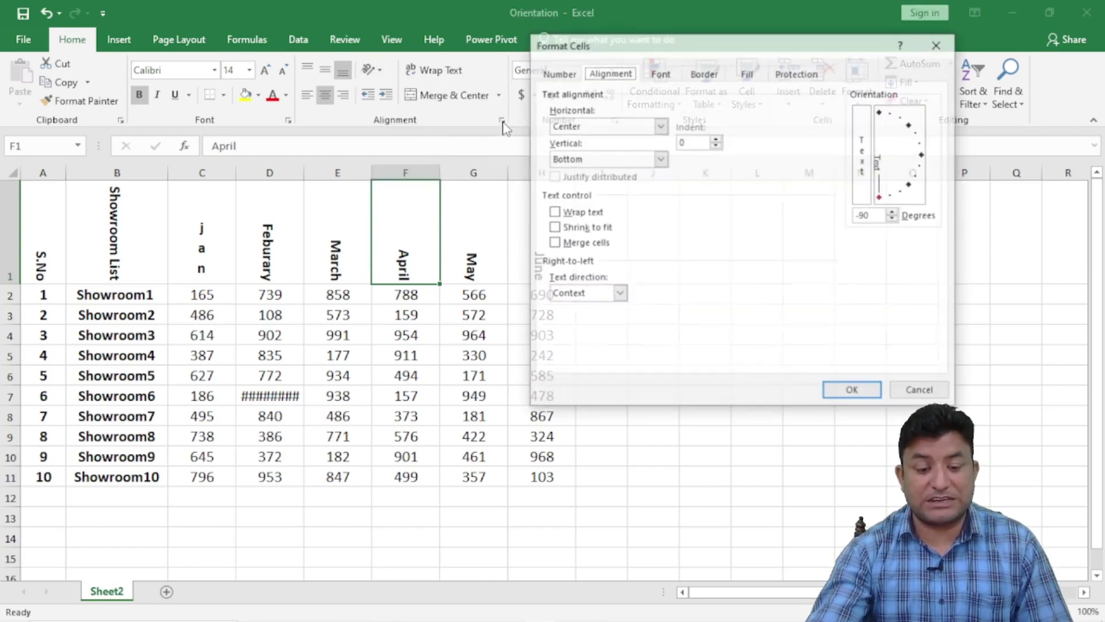
- Cancel Format Cells, reopen it from Orientation and cancel again, then select a May data cell
left_click(921, 391)
left_click(380, 70)
left_click(406, 188)
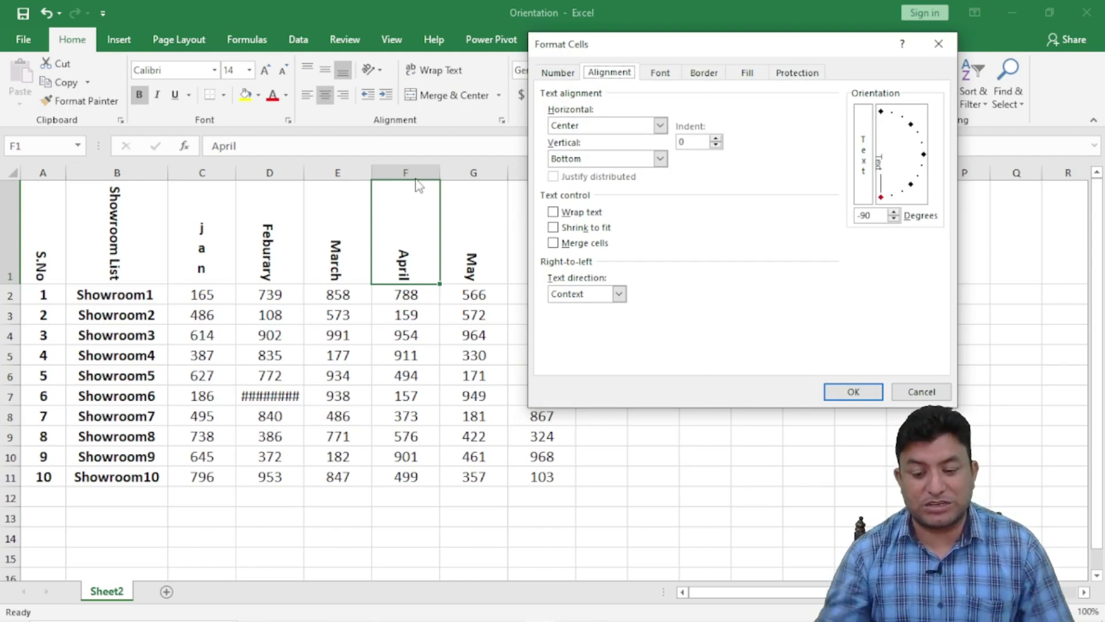
left_click(921, 392)
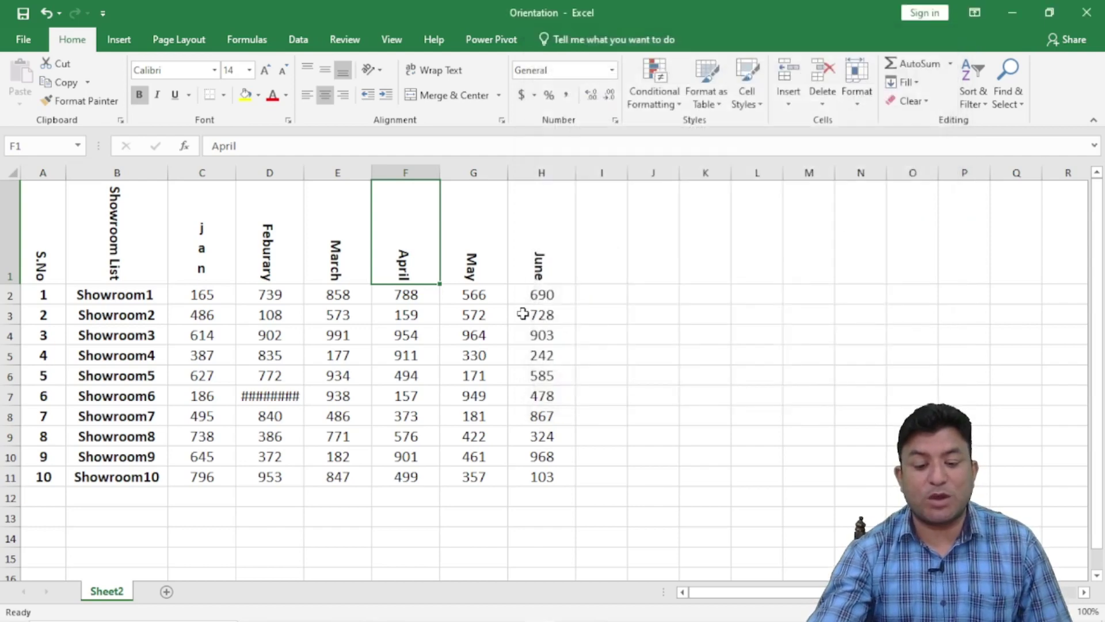
left_click(502, 314)
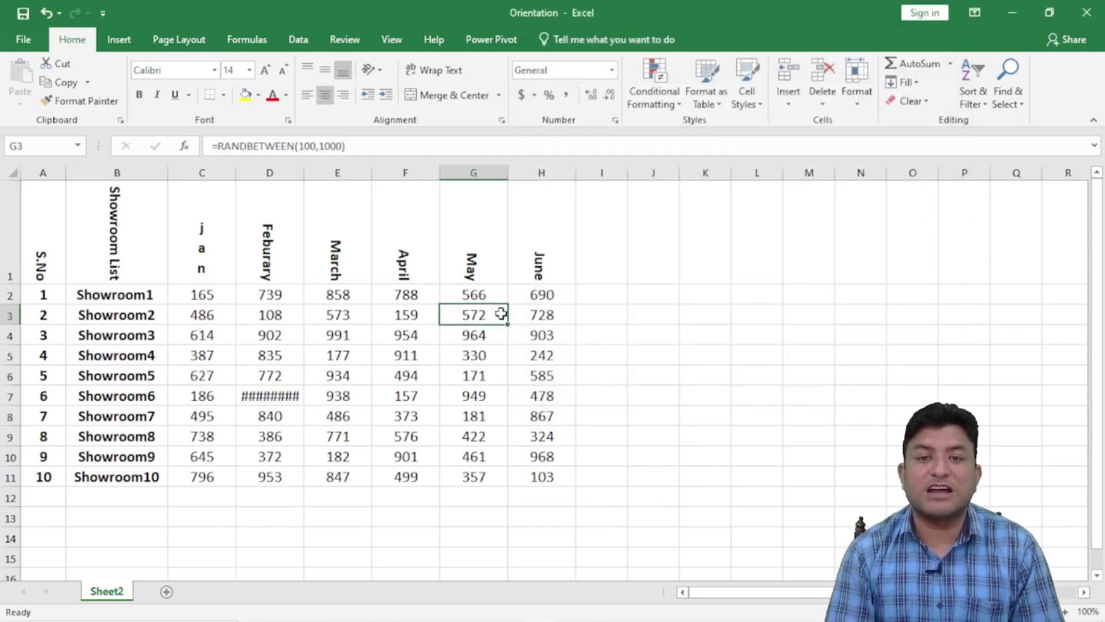